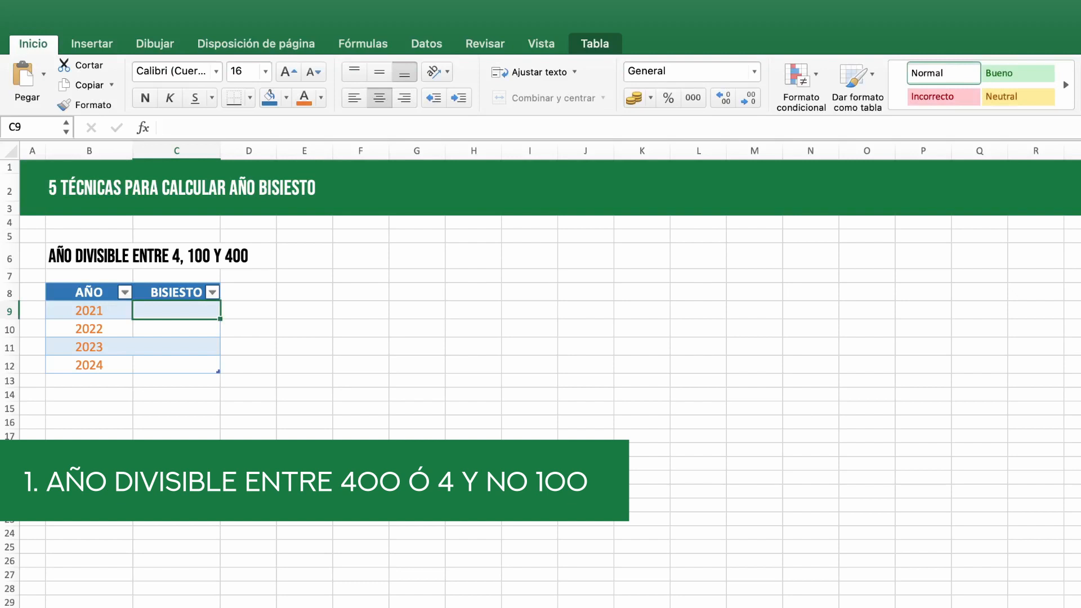
Step: Begin the BISIESTO formula in C9 with =SI(O(RESIDUO(B9;400)=0; to test whether the year is divisible by 400
{"action": "type", "text": "=S"}
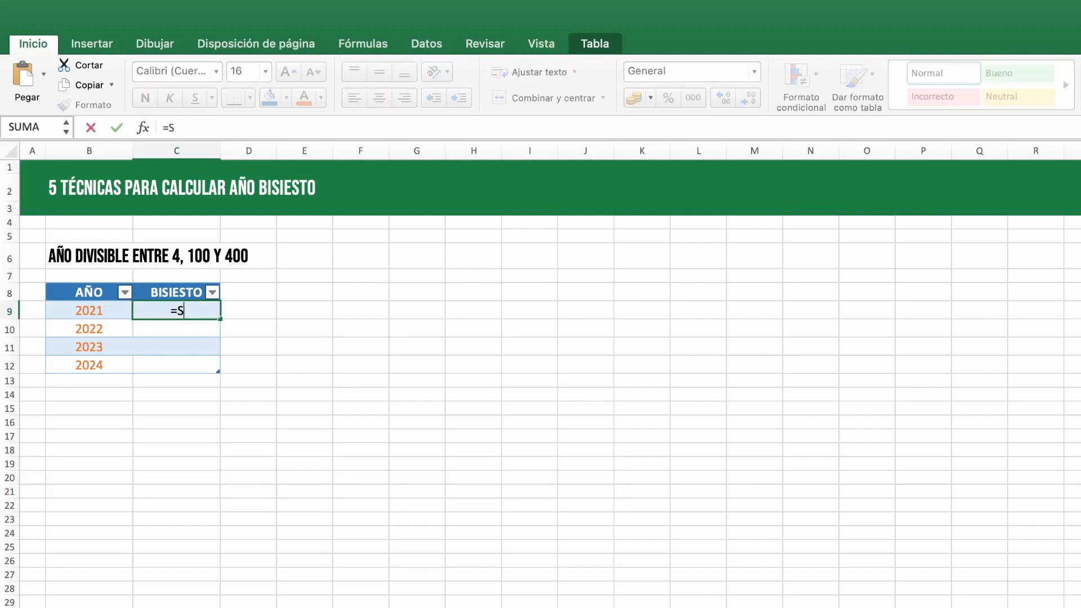
{"action": "type", "text": "I(O("}
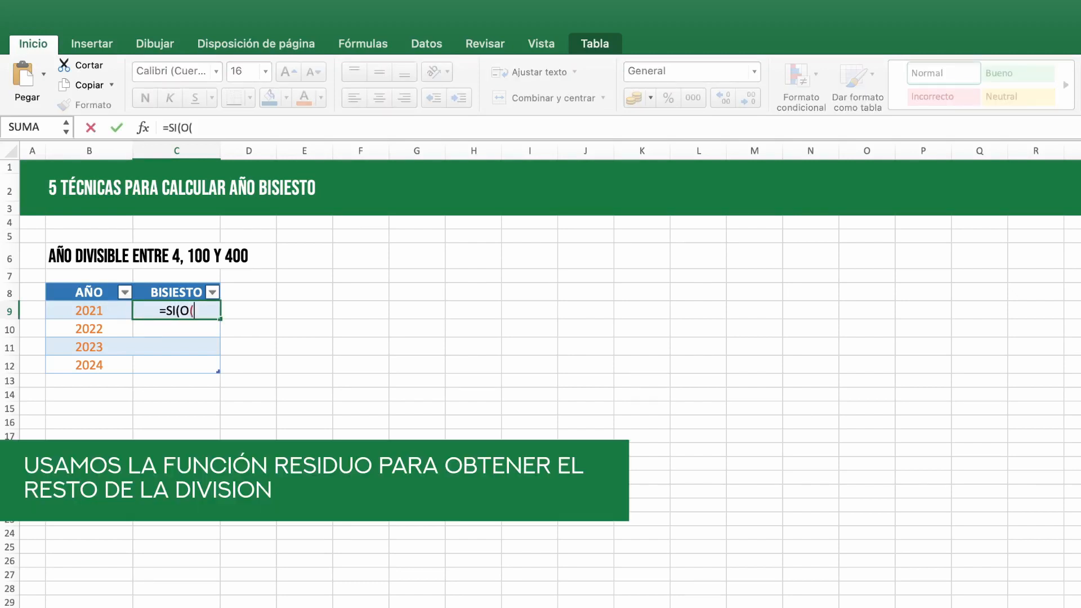
{"action": "type", "text": "RESIDUO"}
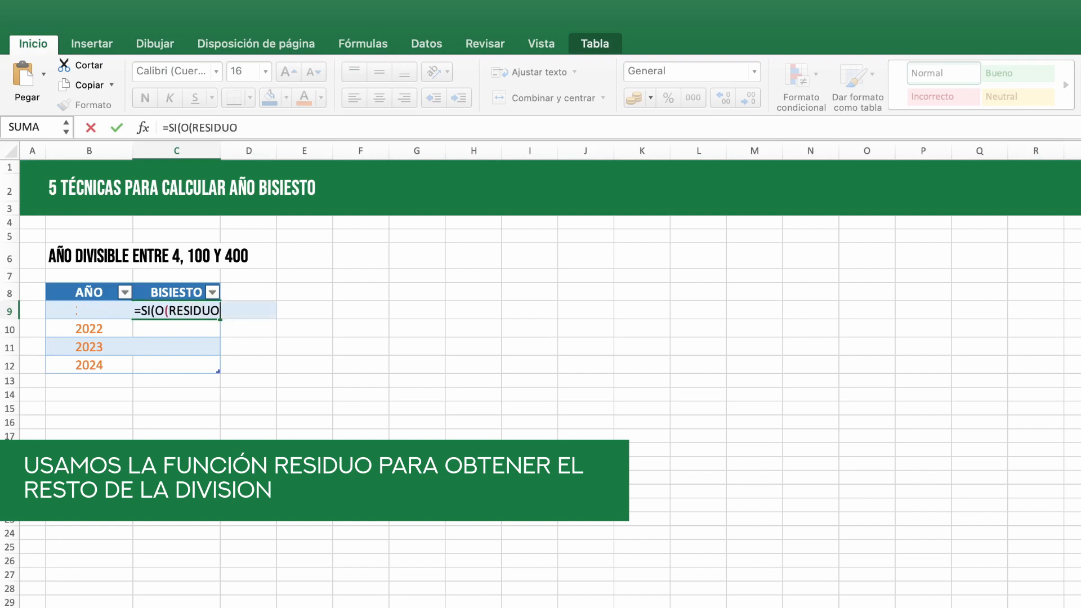
{"action": "type", "text": "("}
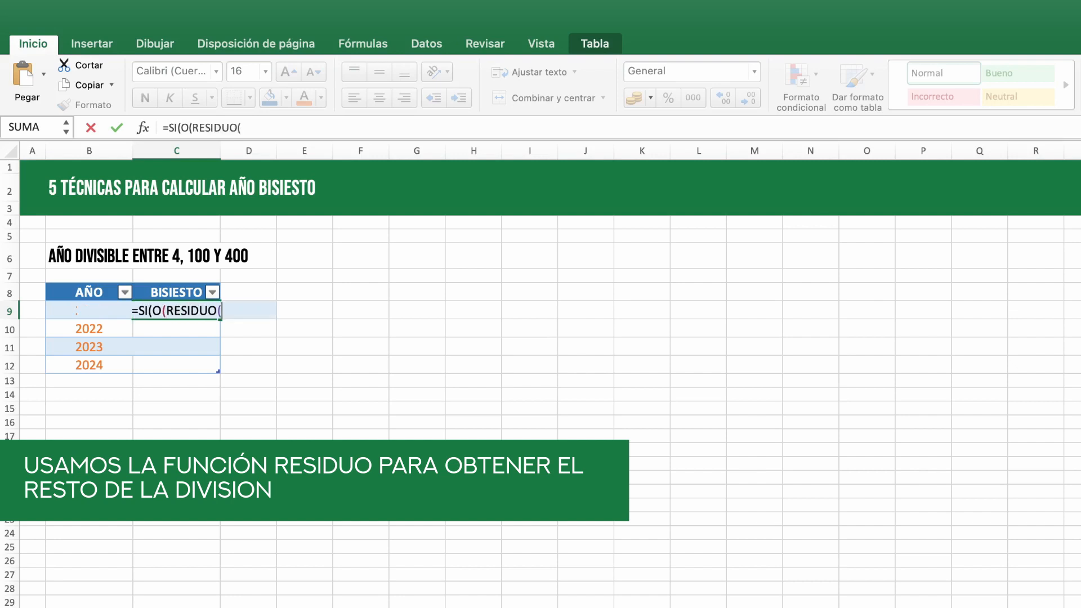
{"action": "type", "text": "B9"}
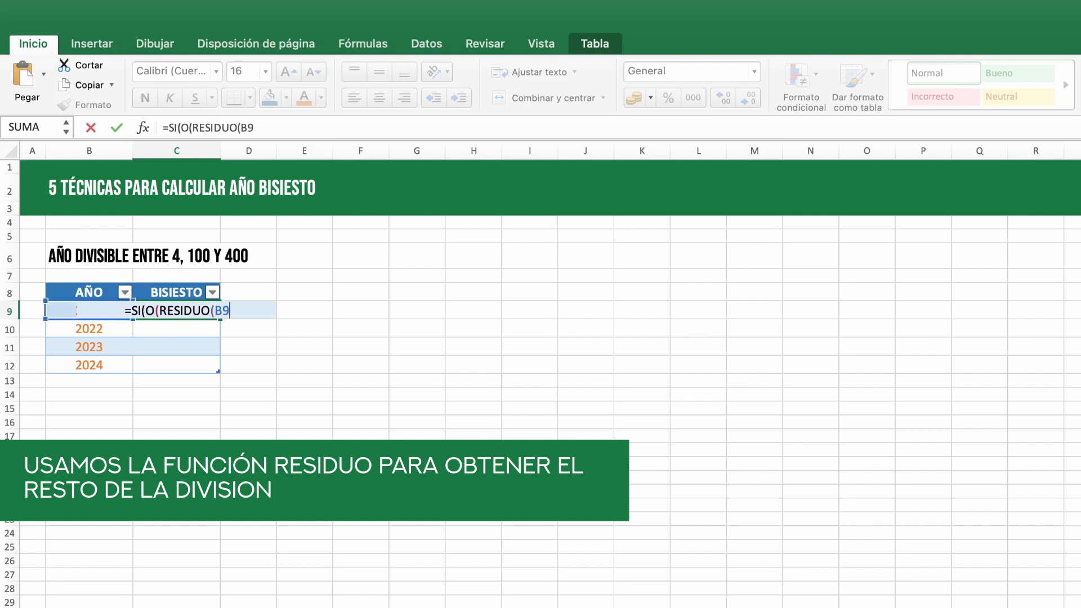
{"action": "type", "text": ";"}
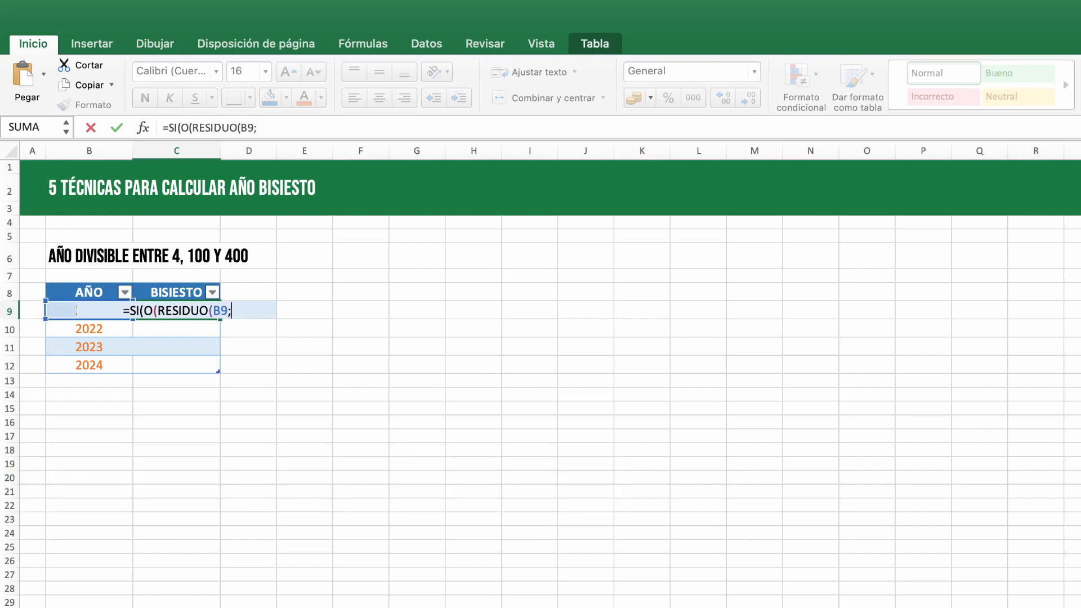
{"action": "type", "text": "400)=0"}
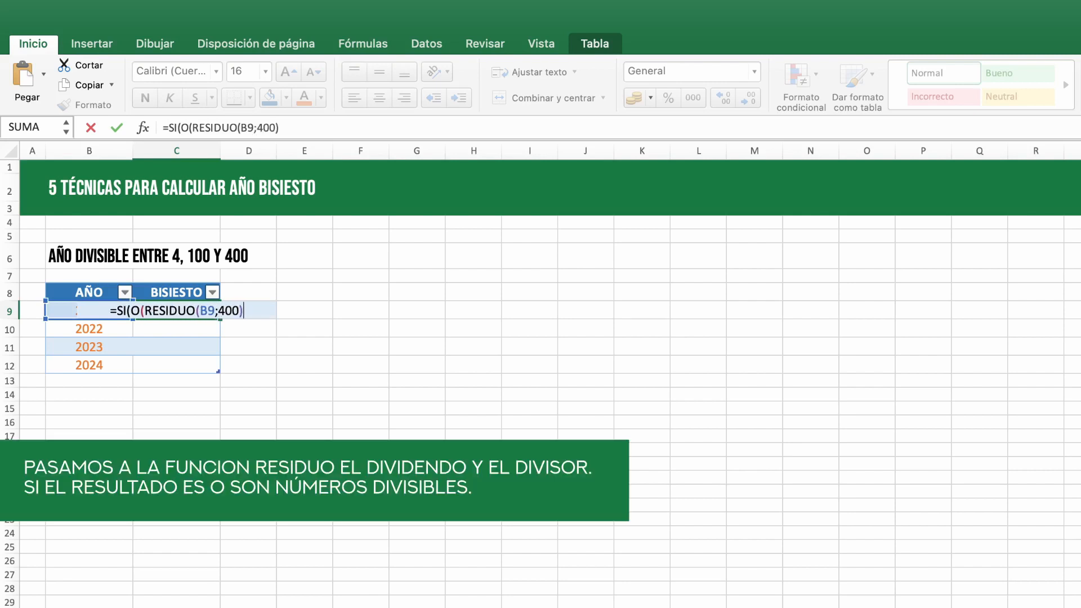
{"action": "type", "text": ";"}
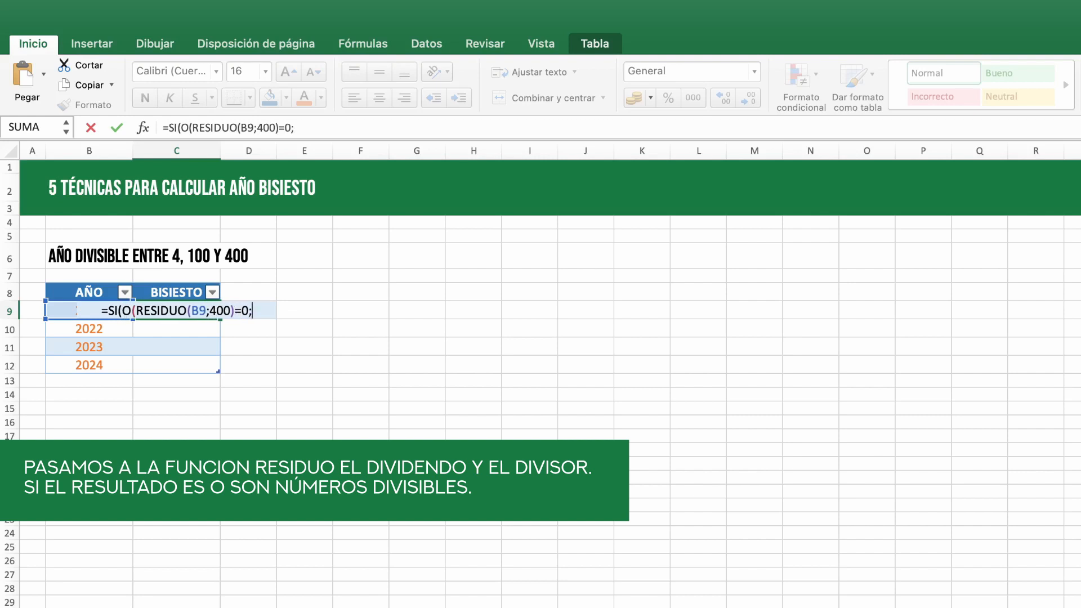
Step: Add the condition Y(RESIDUO(B9;4)=0;RESIDUO(B9;100)<>0)) to the C9 formula for years divisible by 4 but not by 100
{"action": "type", "text": "Y"}
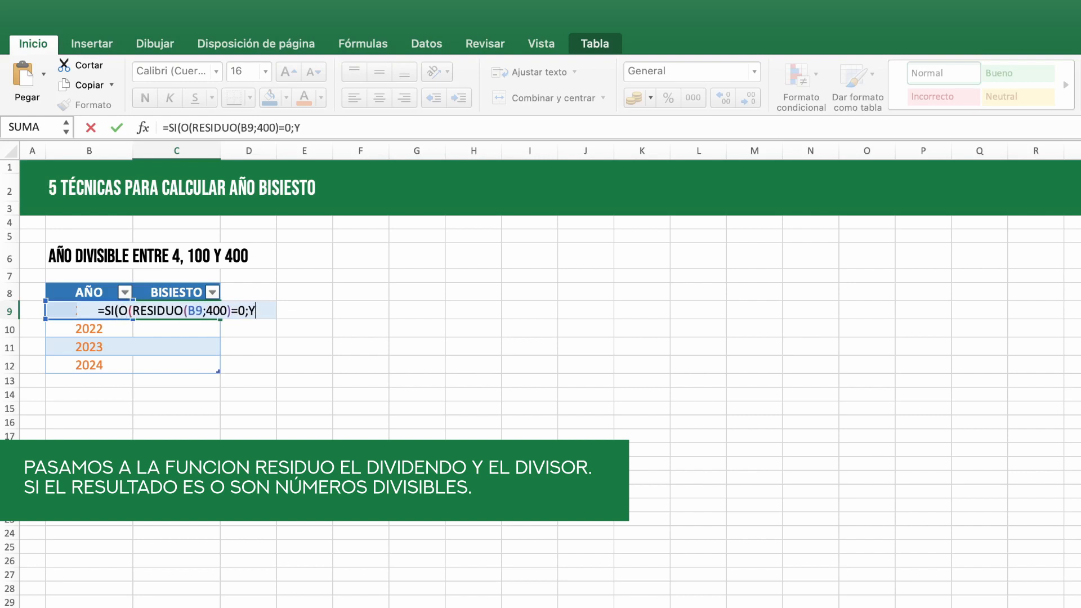
{"action": "type", "text": "(RESIDUO"}
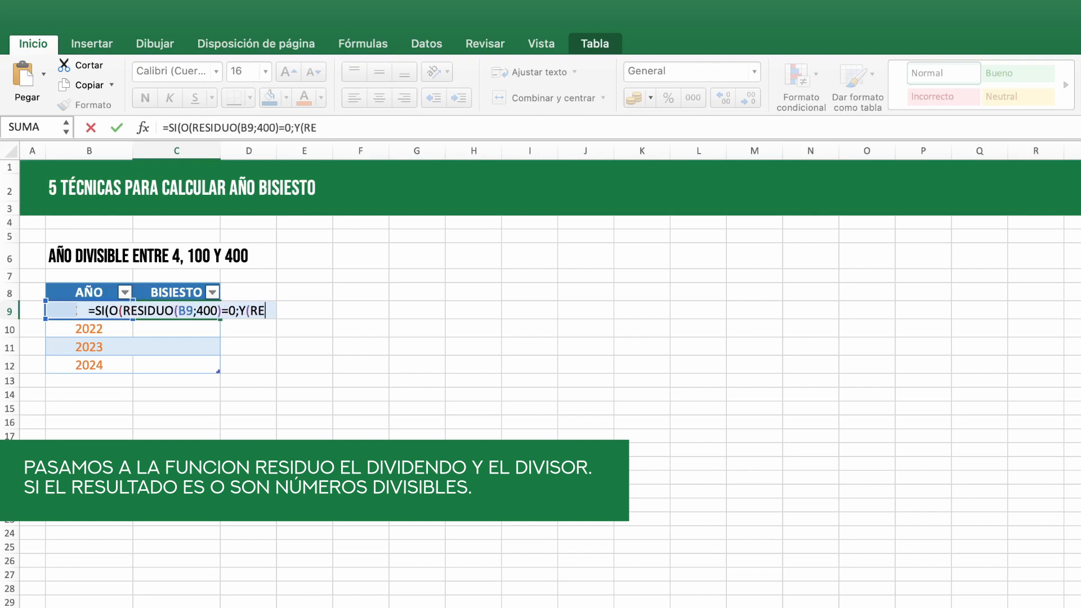
{"action": "type", "text": "(B9"}
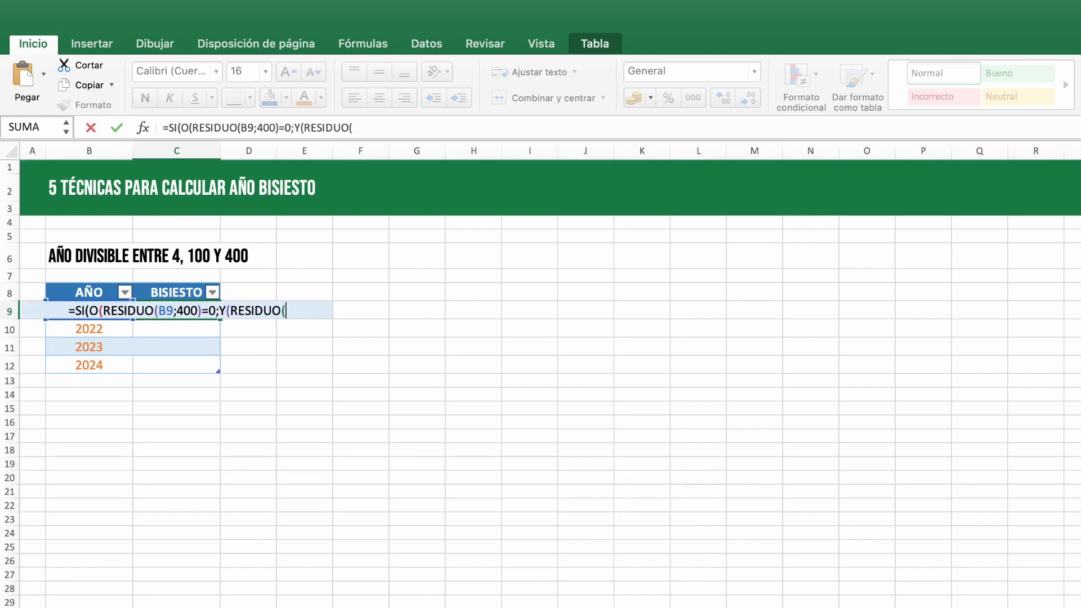
{"action": "type", "text": ";"}
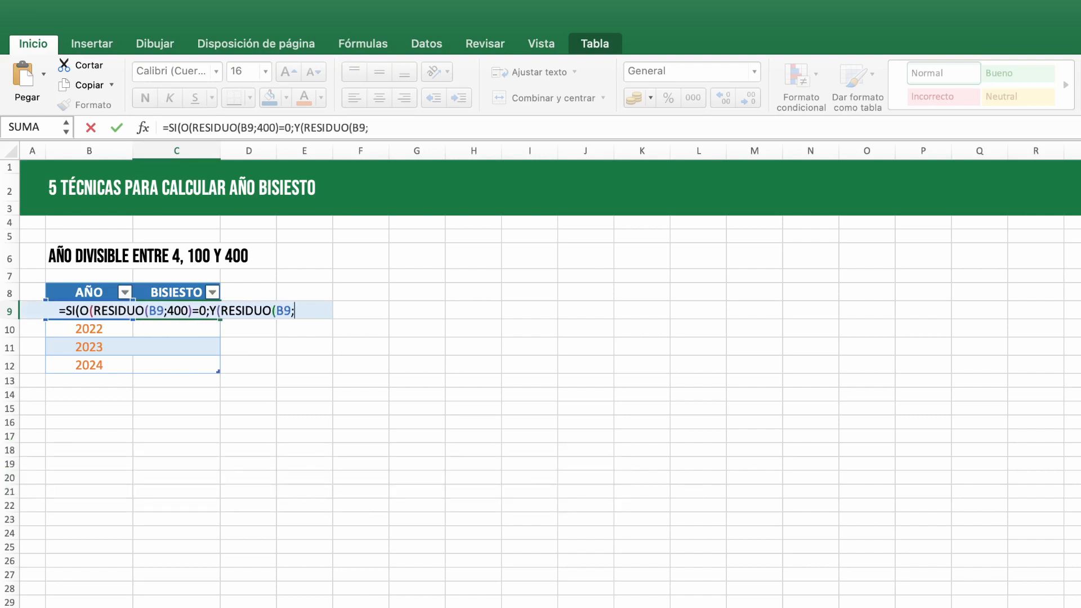
{"action": "type", "text": "4"}
{"action": "type", "text": ")=0"}
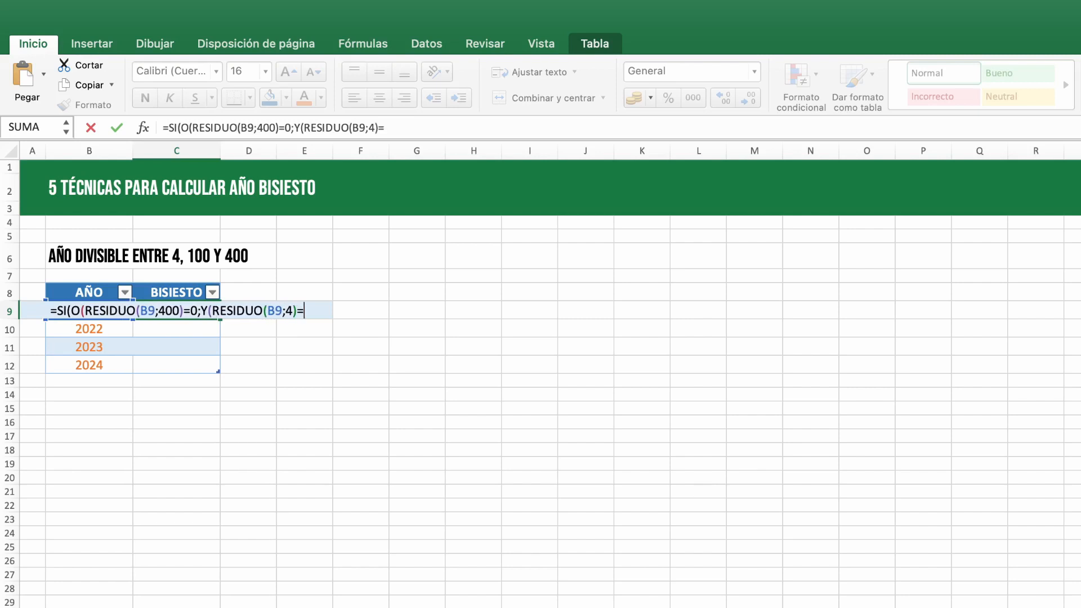
{"action": "type", "text": ";RESIDU"}
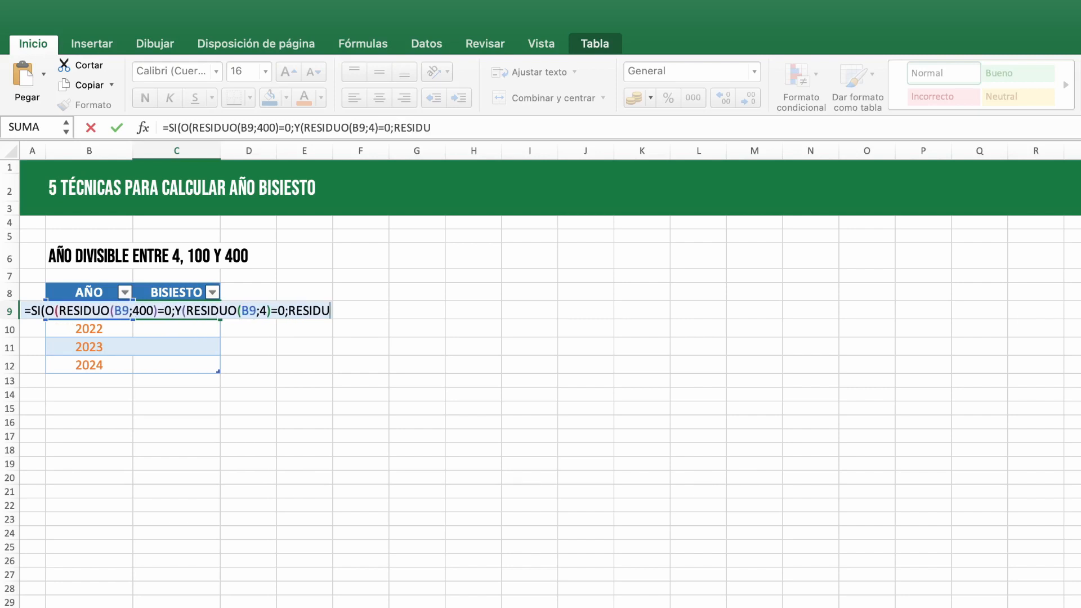
{"action": "type", "text": "O(B9"}
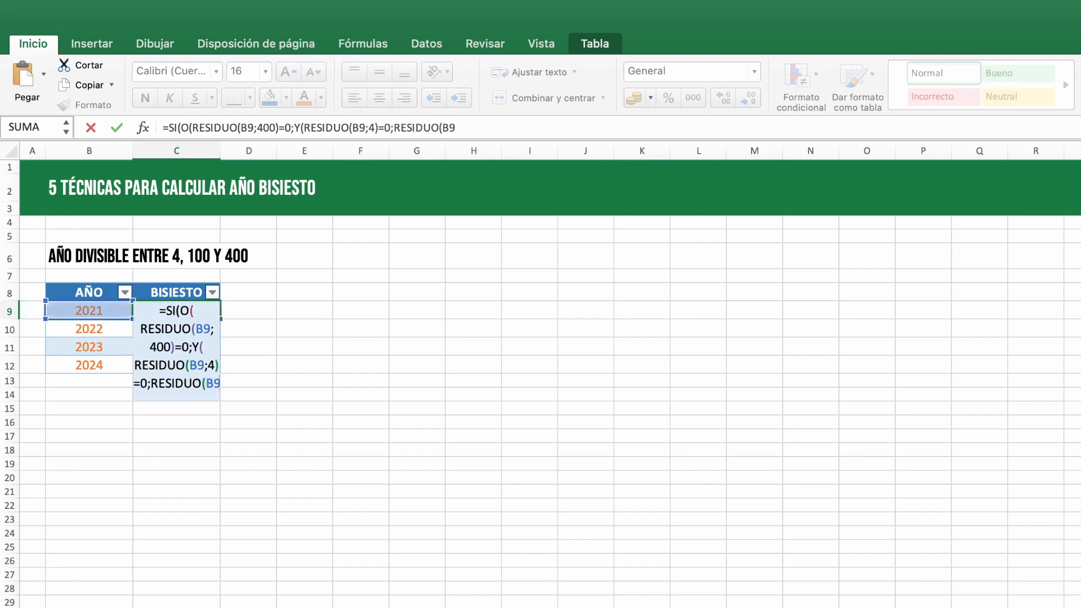
{"action": "type", "text": ";100"}
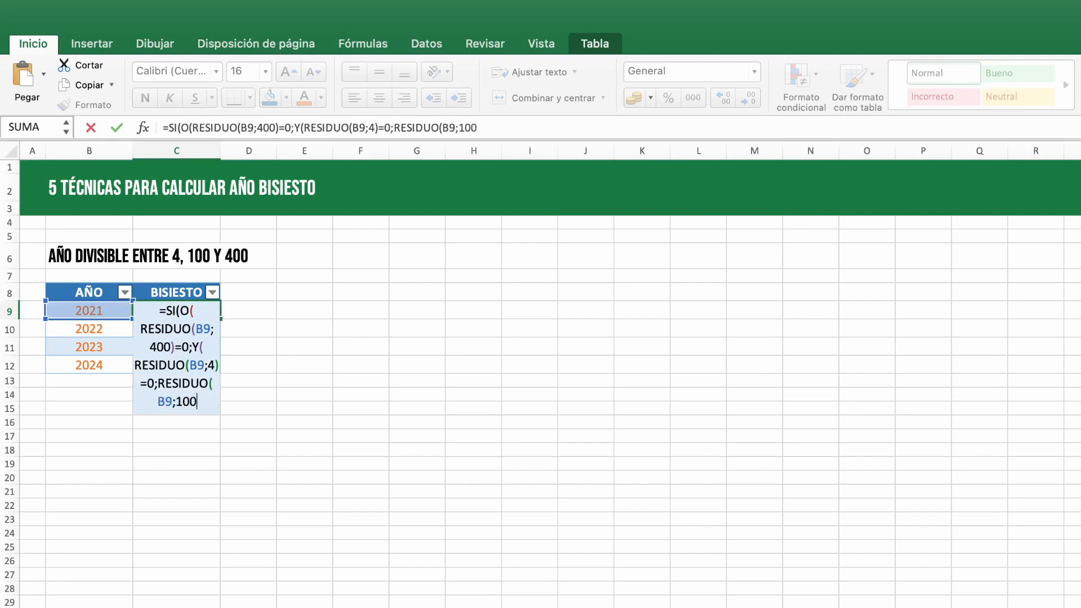
{"action": "type", "text": ")<>0))"}
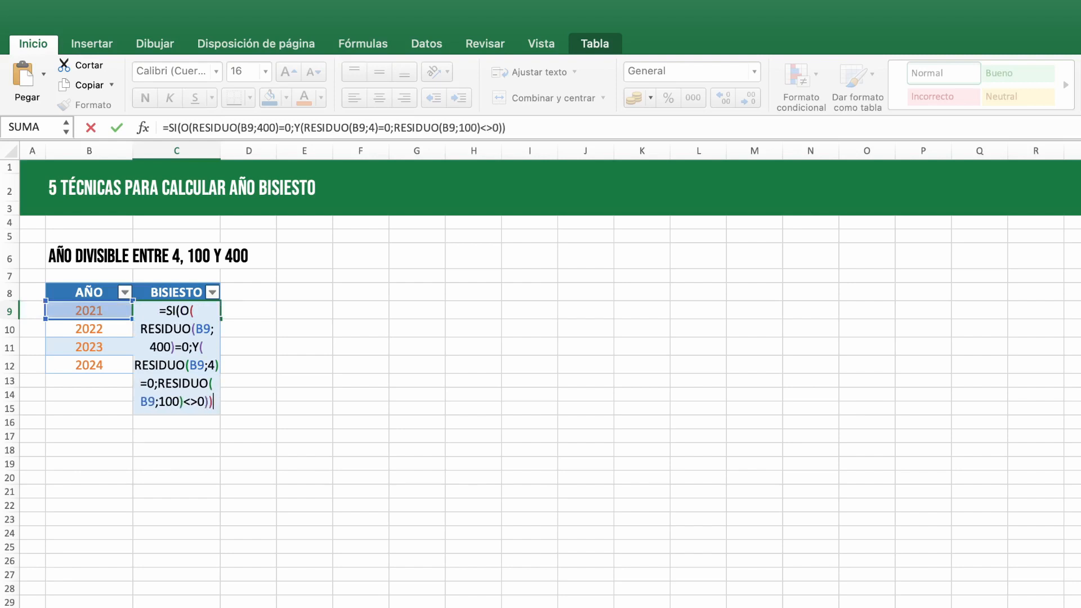
Step: Complete the C9 formula with VERDADERO as the value returned when true and enter it in the BISIESTO column
{"action": "type", "text": ";"}
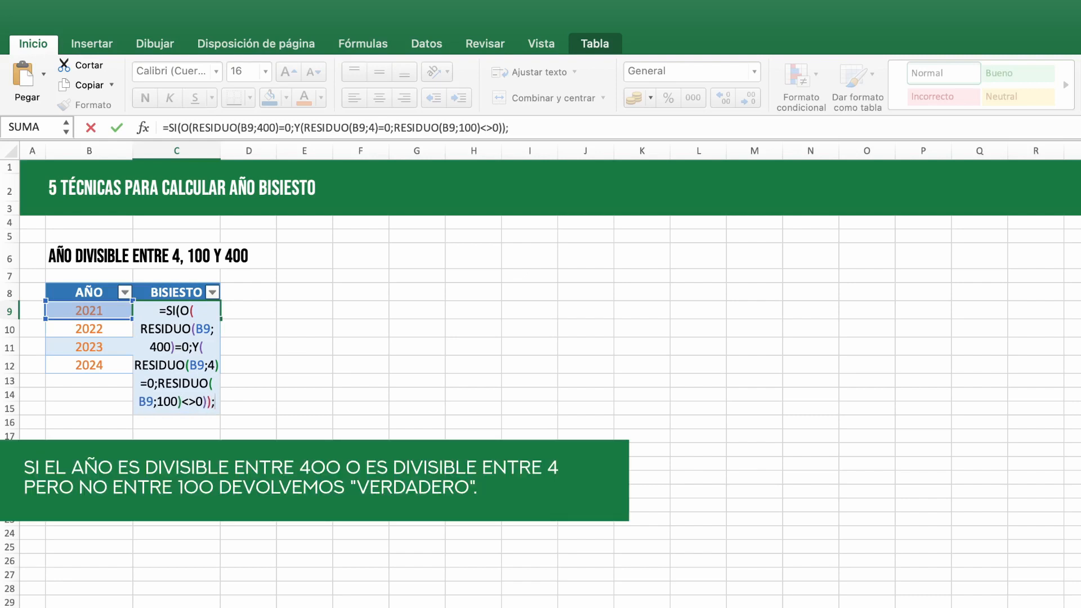
{"action": "type", "text": "VERDADERO"}
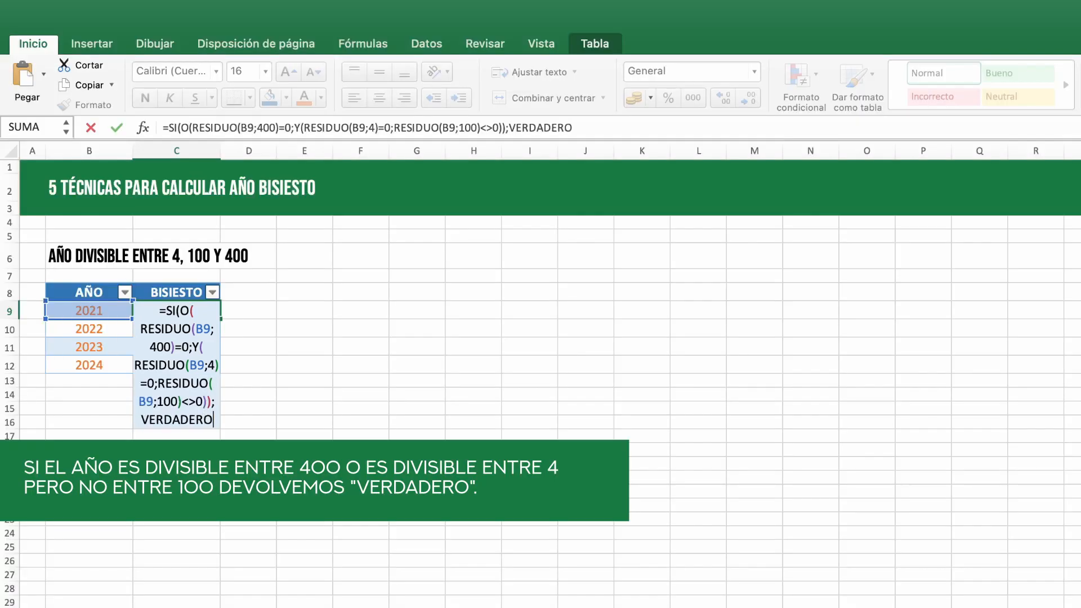
{"action": "type", "text": ")"}
{"action": "key", "text": "Return"}
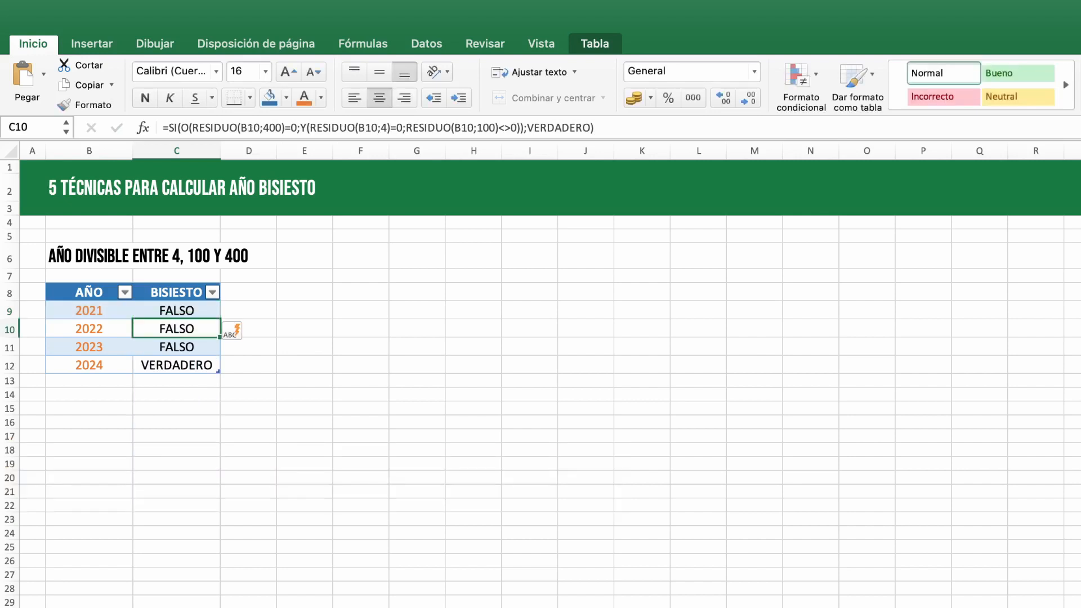
Step: Extend the table below 2024 with the years 2025, 2026, 2027 and 2028 in the AÑO column to check the formula
{"action": "left_click", "coordinate": [88, 381]}
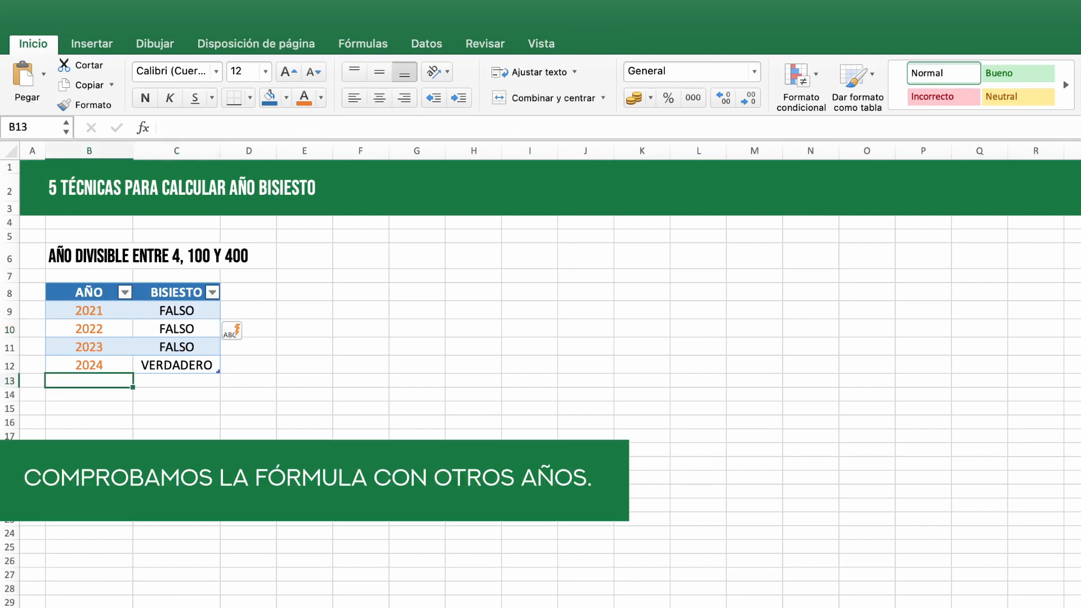
{"action": "type", "text": "2025"}
{"action": "key", "text": "Tab"}
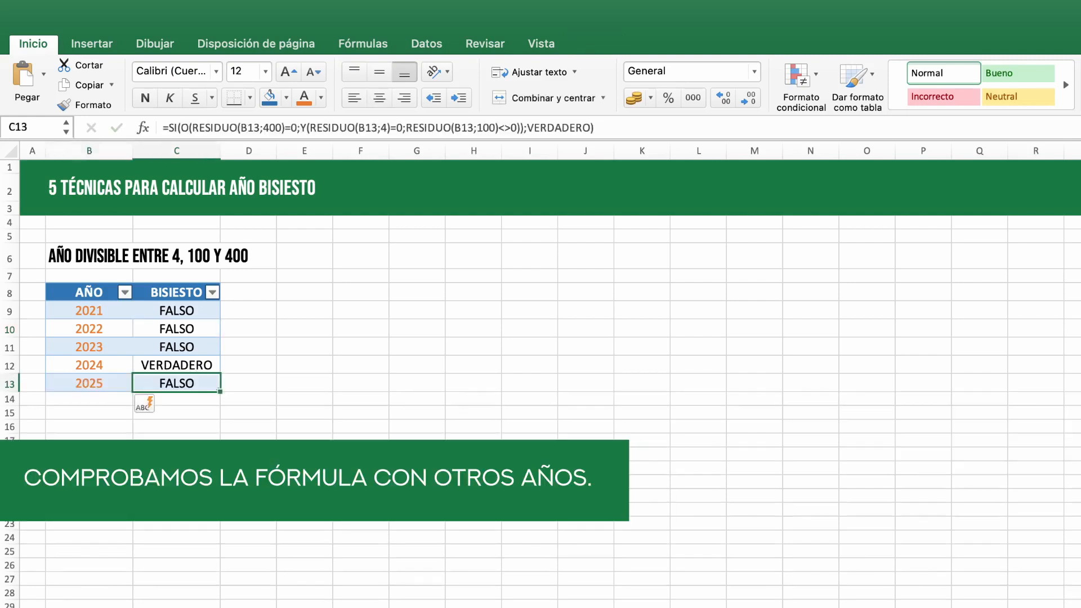
{"action": "key", "text": "Return"}
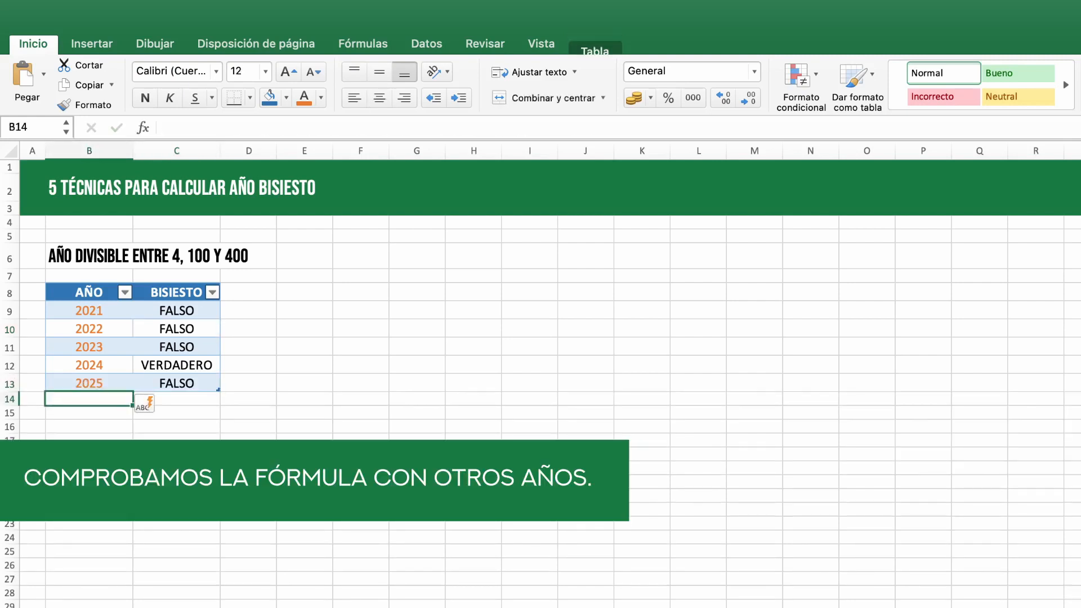
{"action": "type", "text": "2026"}
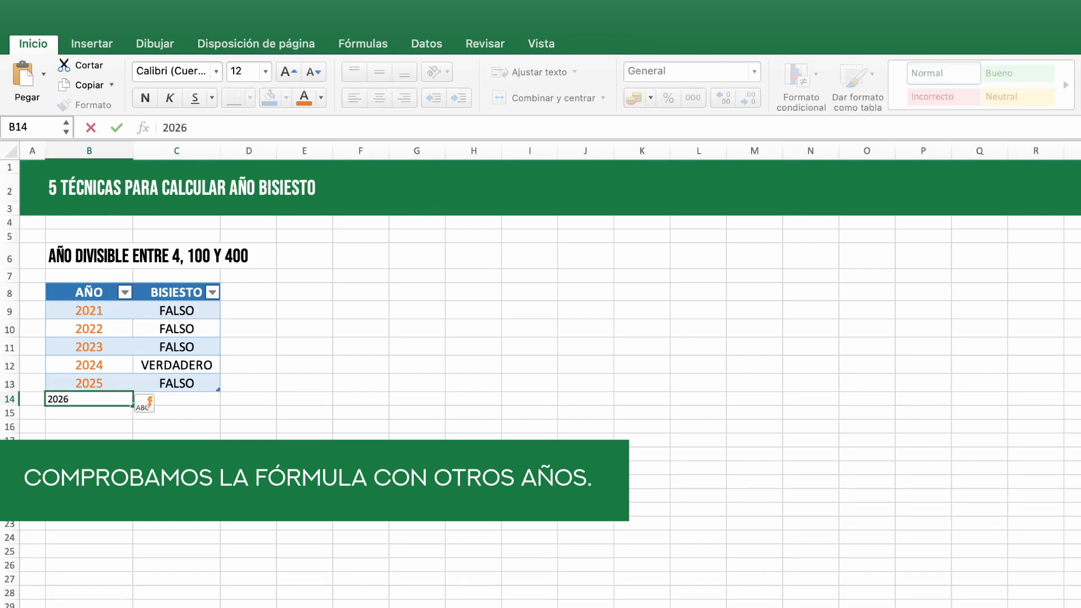
{"action": "key", "text": "Return"}
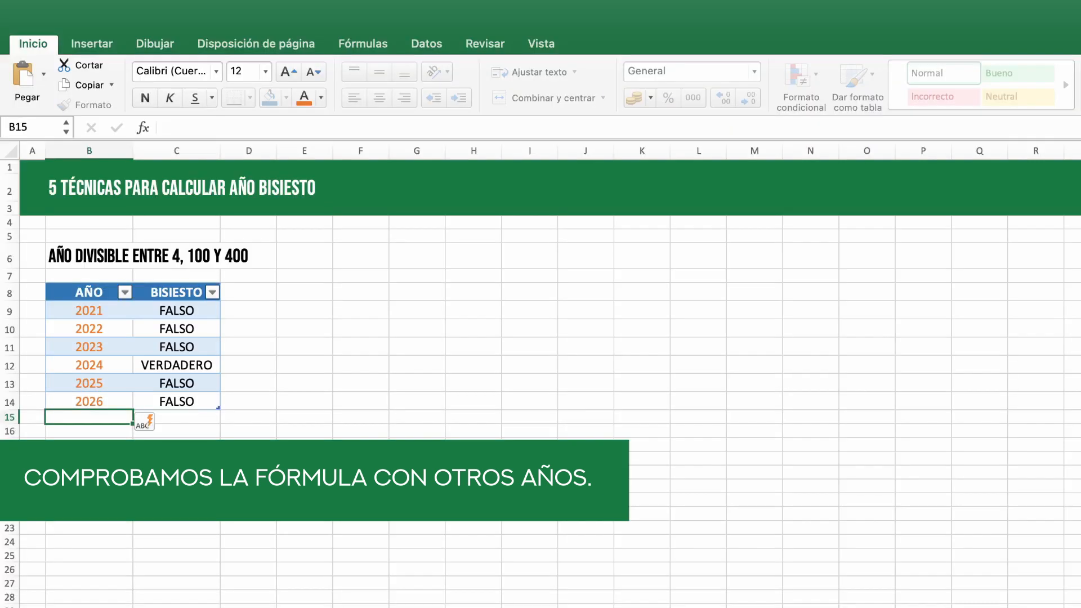
{"action": "type", "text": "2027"}
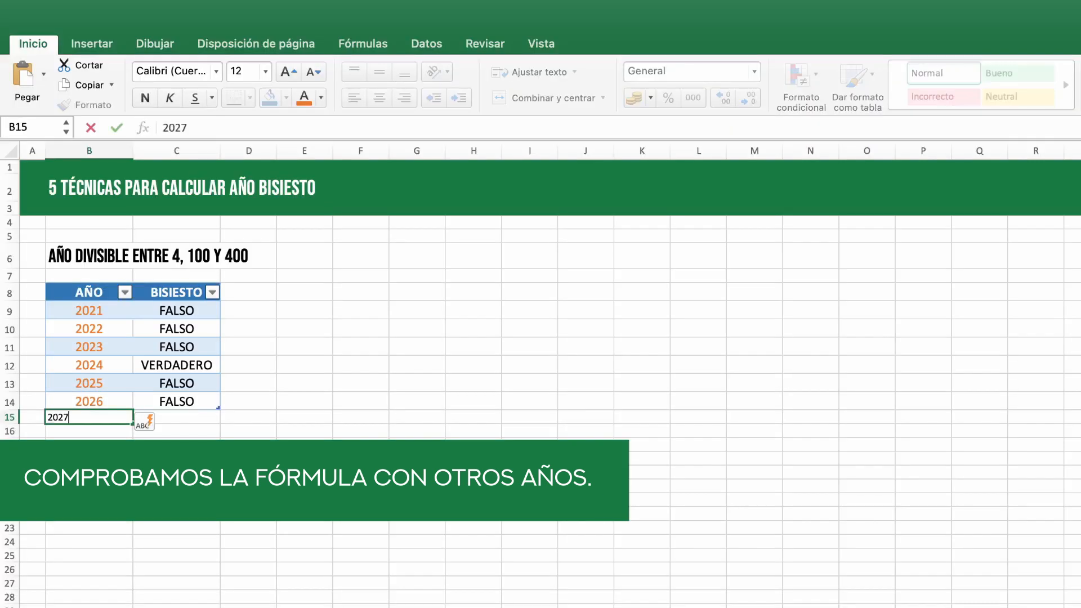
{"action": "key", "text": "Return"}
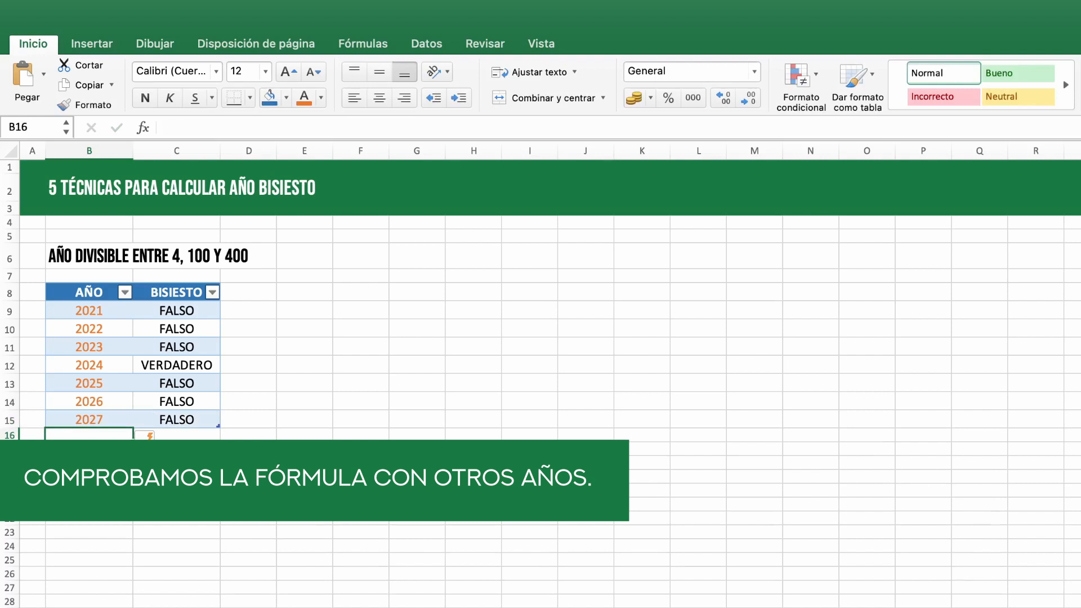
{"action": "type", "text": "2028"}
{"action": "key", "text": "Return"}
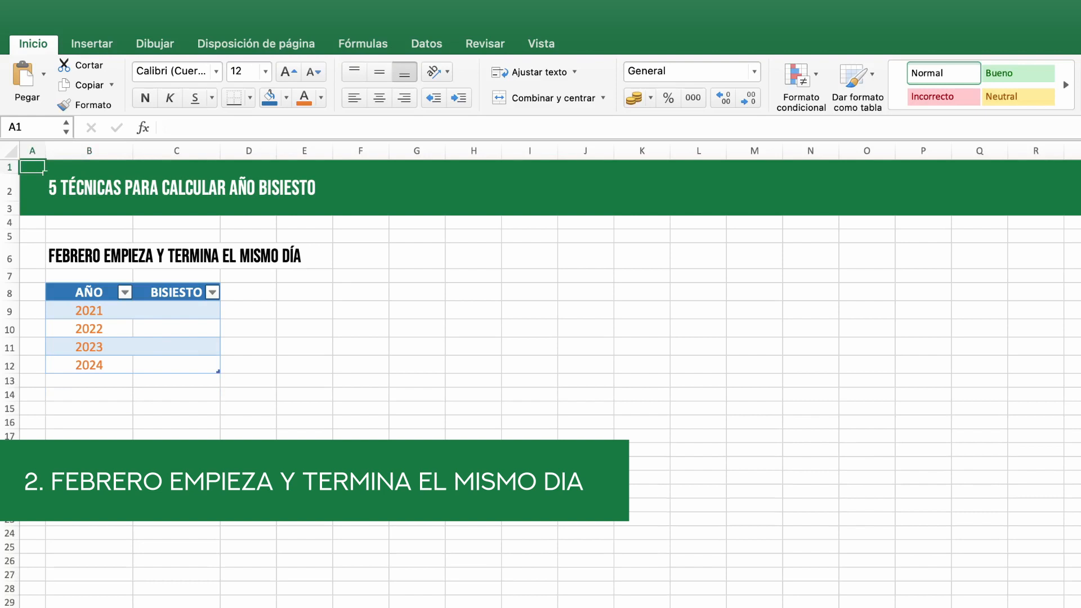
Step: Begin the BISIESTO formula in C9 with =SI(DIASEM(FECHA(B9;2;1)) to get the weekday of February 1
{"action": "left_click", "coordinate": [176, 310]}
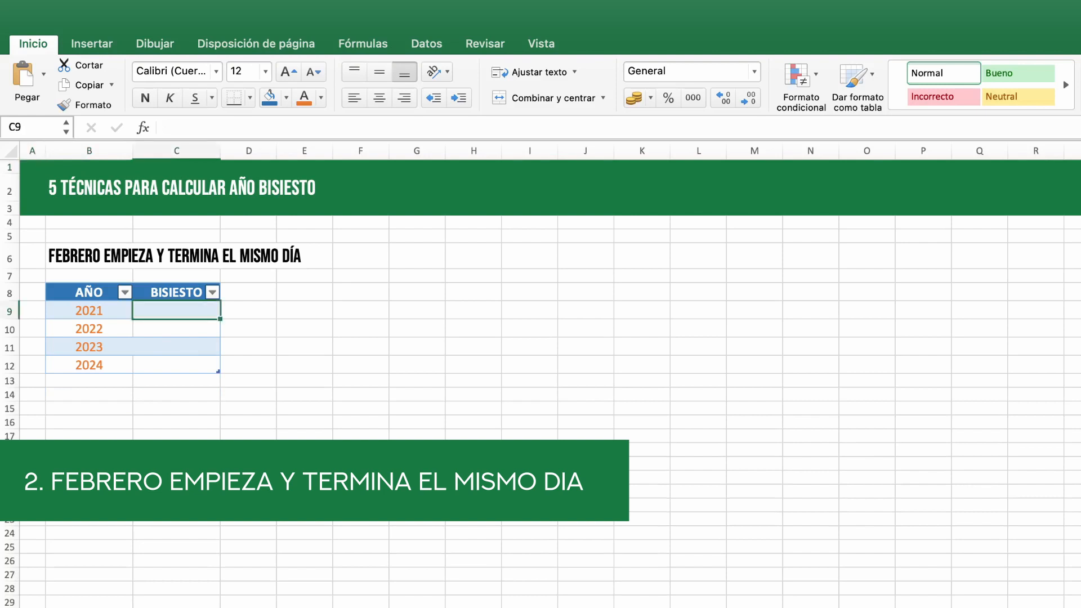
{"action": "type", "text": "=SI("}
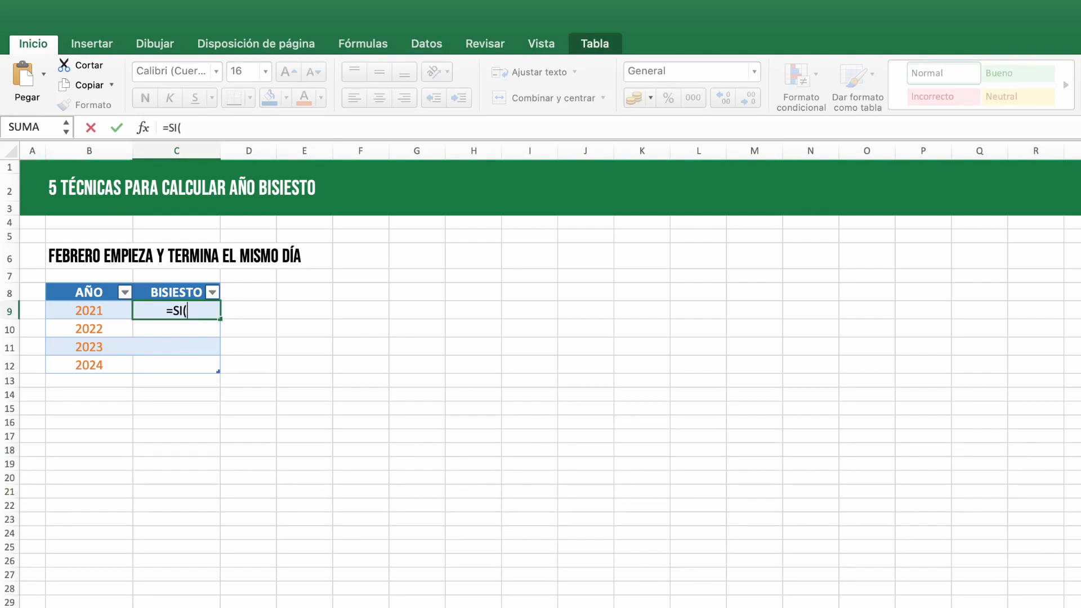
{"action": "type", "text": "DIASEM("}
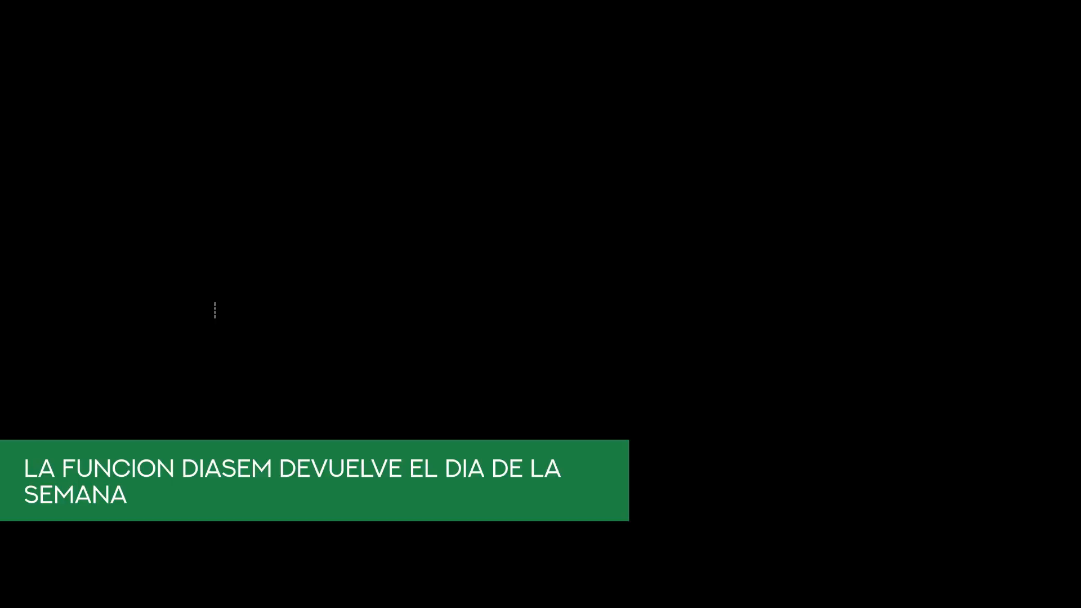
{"action": "type", "text": "FECHA"}
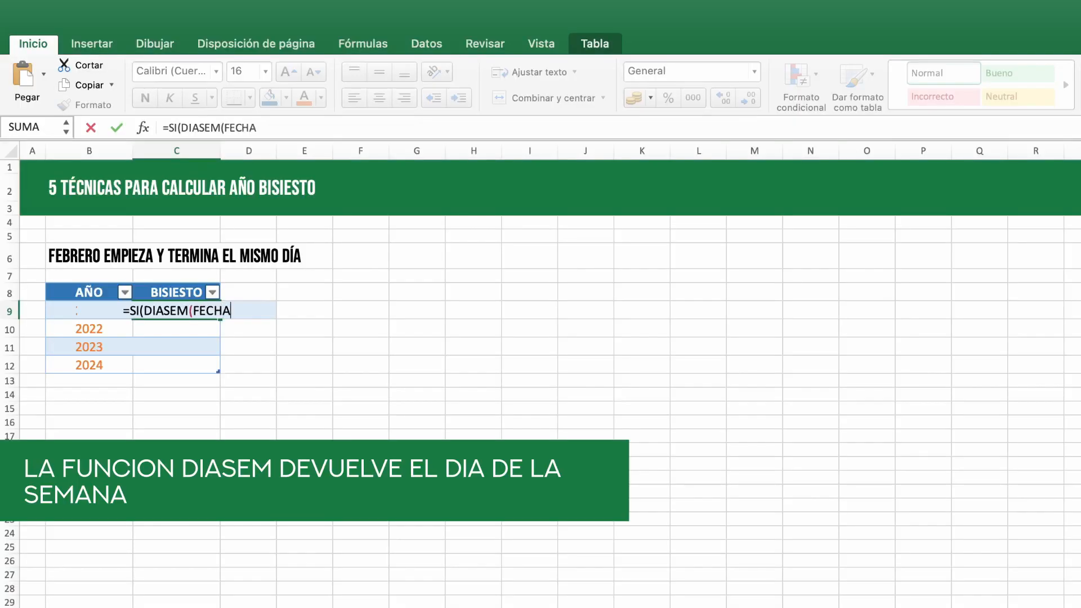
{"action": "type", "text": "(B9"}
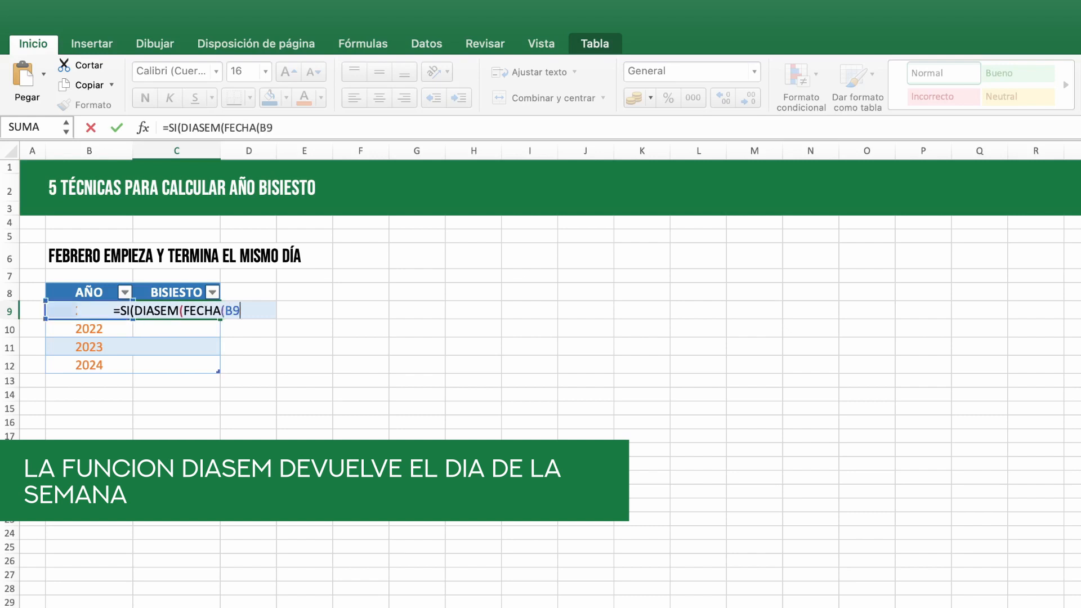
{"action": "type", "text": ";2;"}
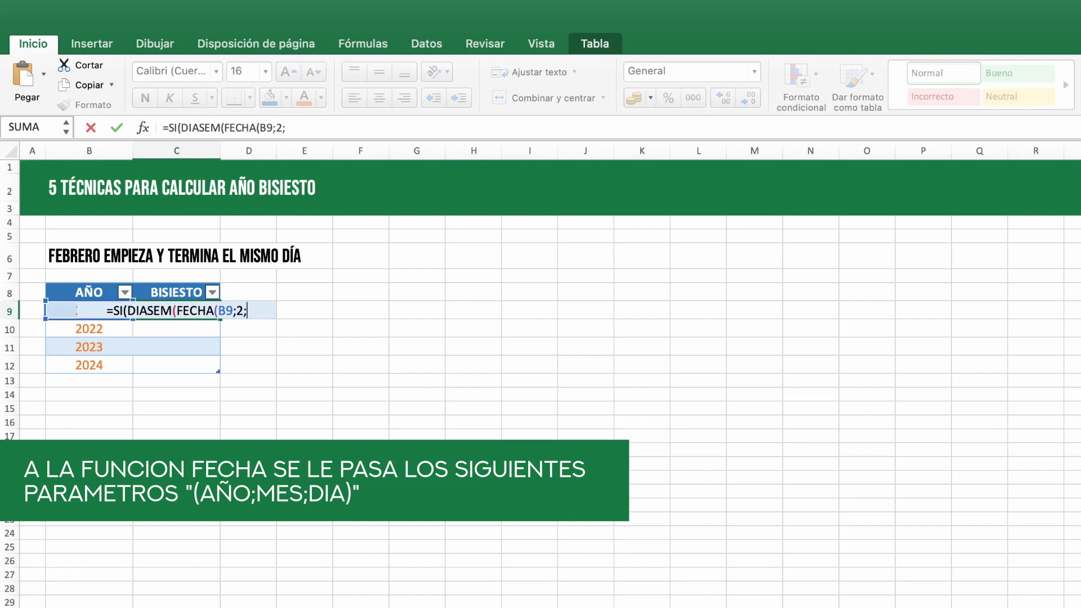
{"action": "type", "text": "1))"}
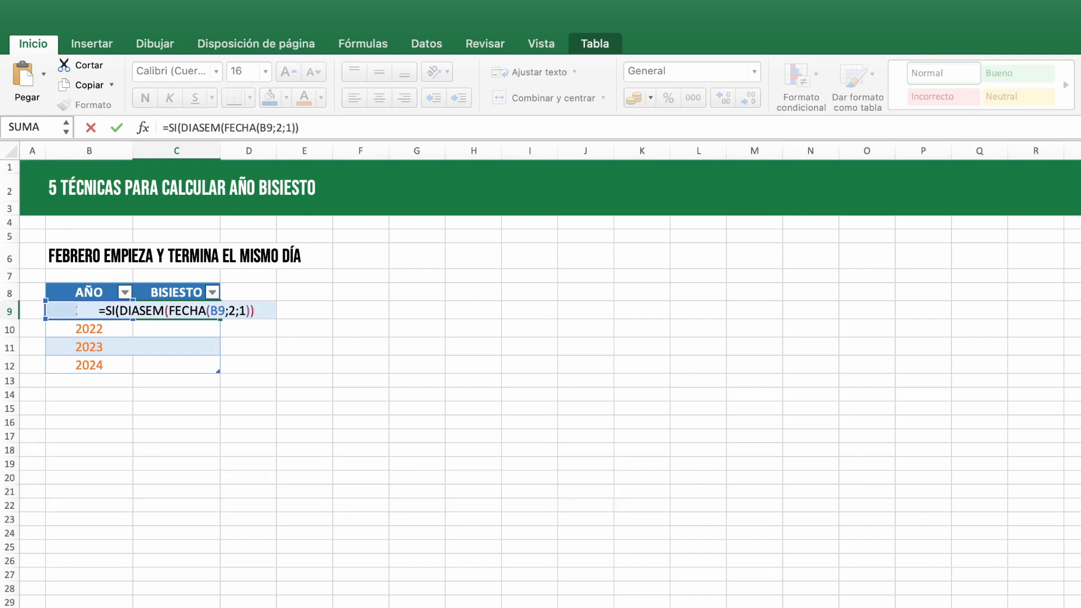
Step: Add the comparison = DIASEM(FECHA(B9;3;0)) to the C9 formula to match the weekday of February's last day
{"action": "type", "text": " ="}
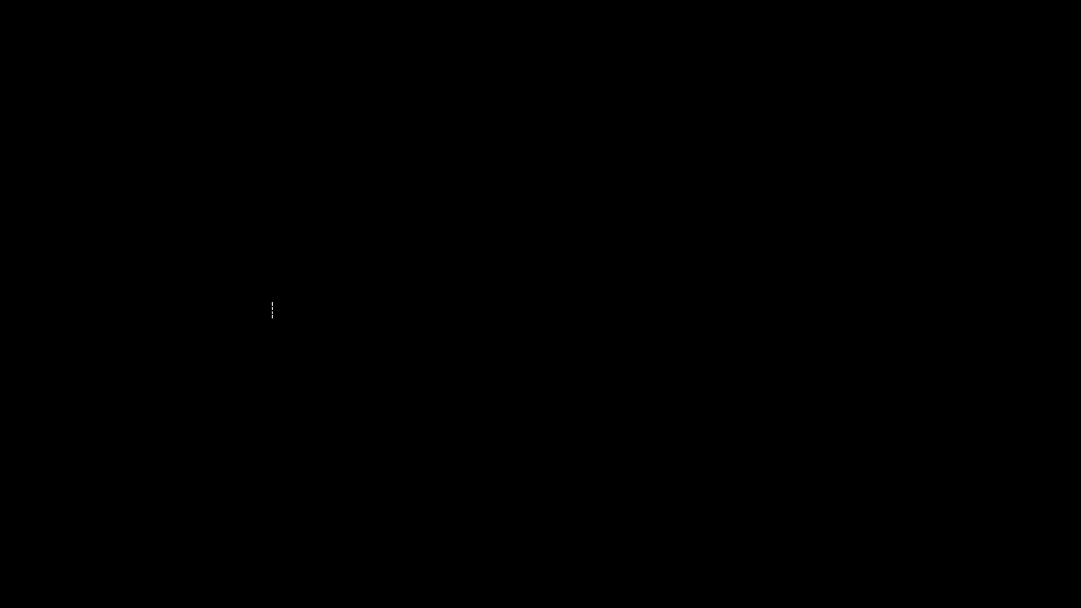
{"action": "type", "text": "("}
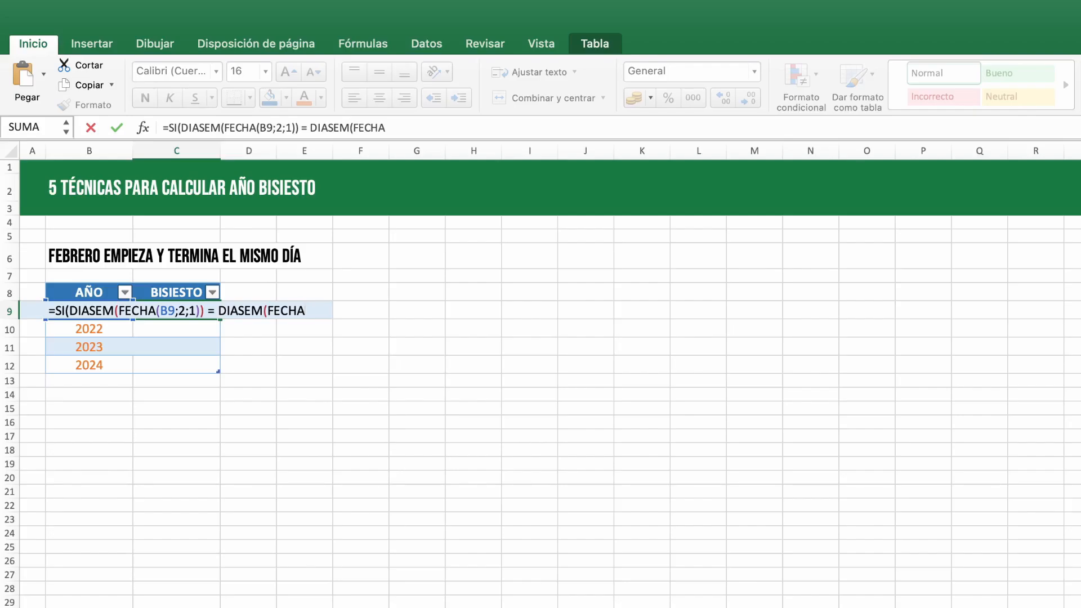
{"action": "type", "text": "(B9;"}
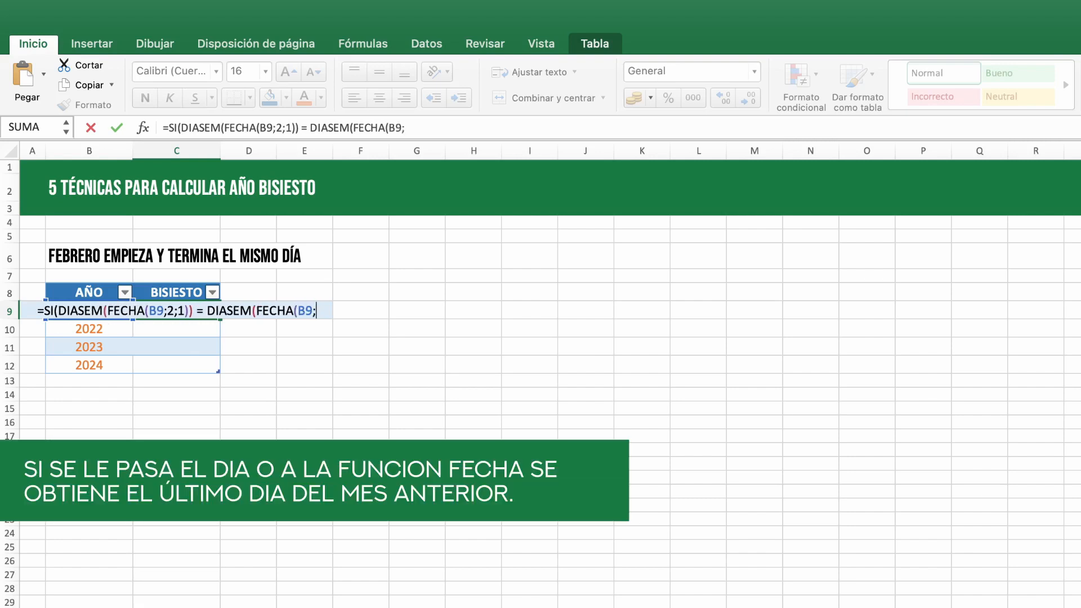
{"action": "type", "text": "3;0))"}
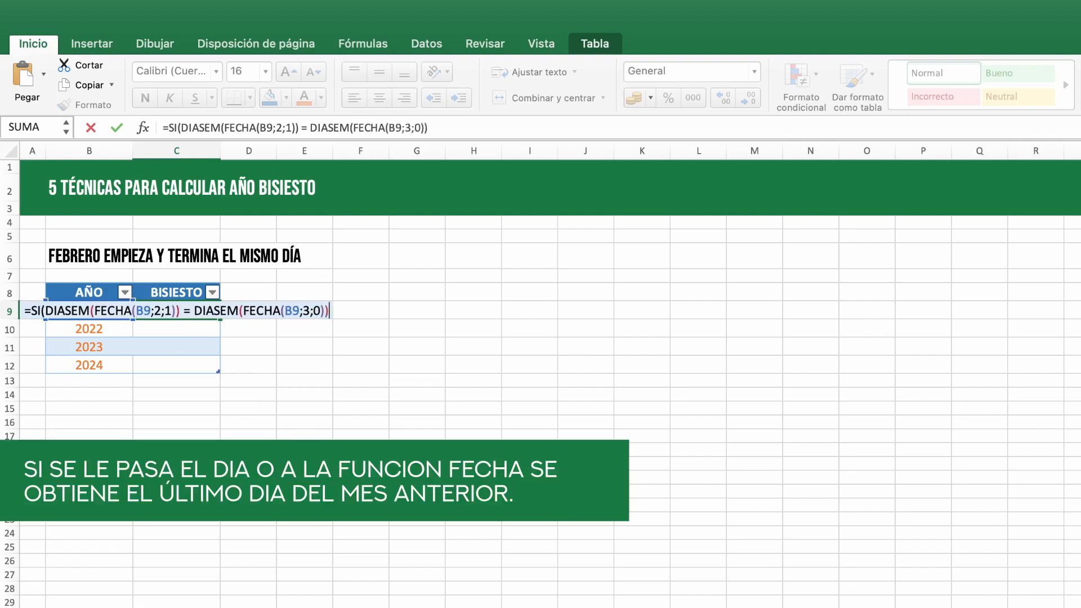
Step: Finish the weekday comparison formula in C9 with ;VERDADERO) and enter it in the BISIESTO column
{"action": "type", "text": ";VERDA"}
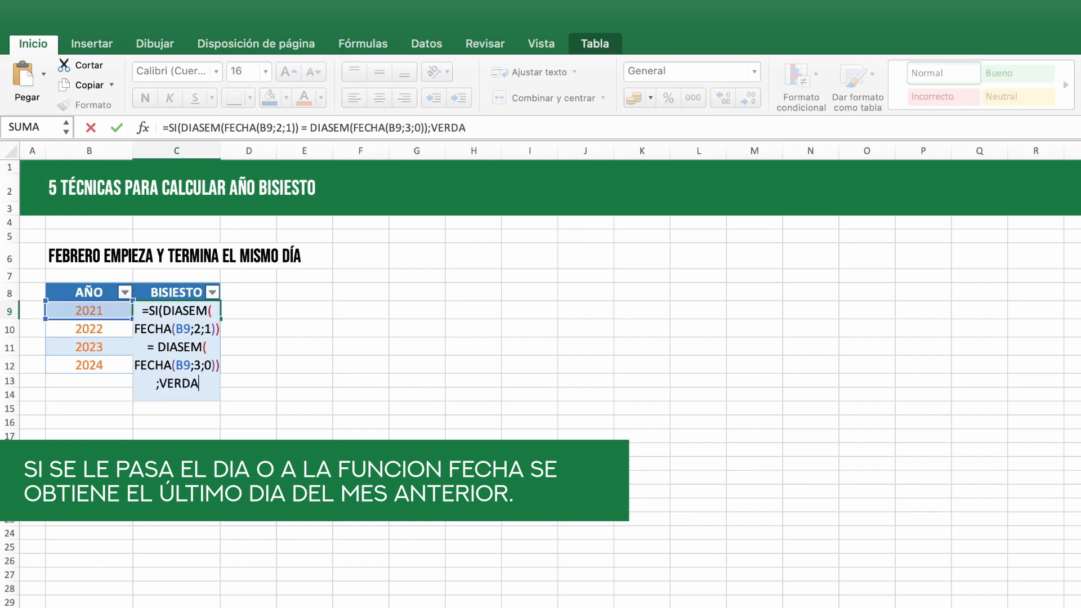
{"action": "type", "text": "DERO"}
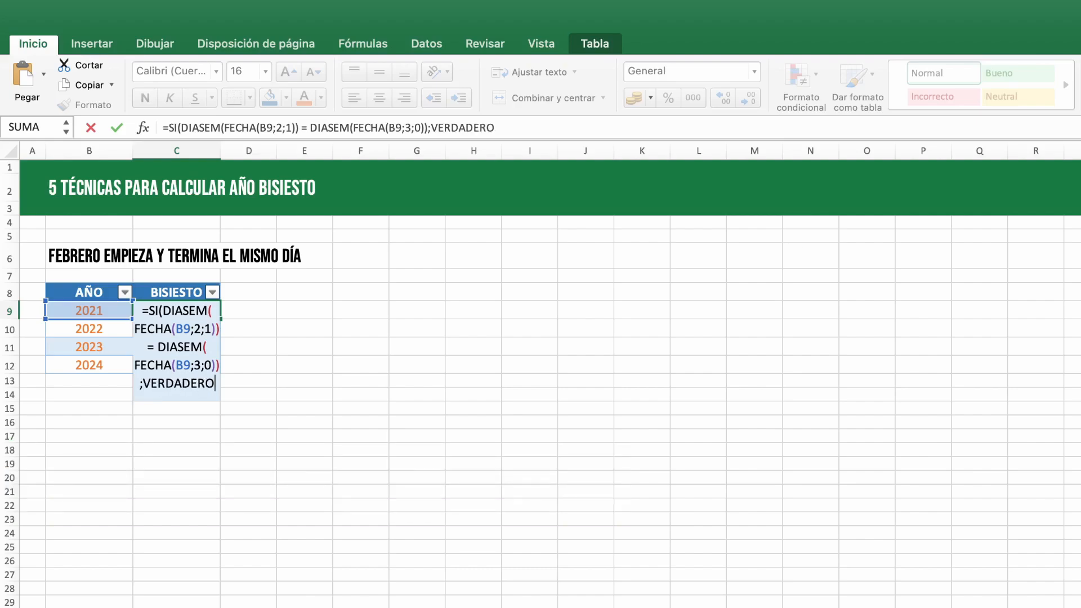
{"action": "type", "text": ")"}
{"action": "key", "text": "Return"}
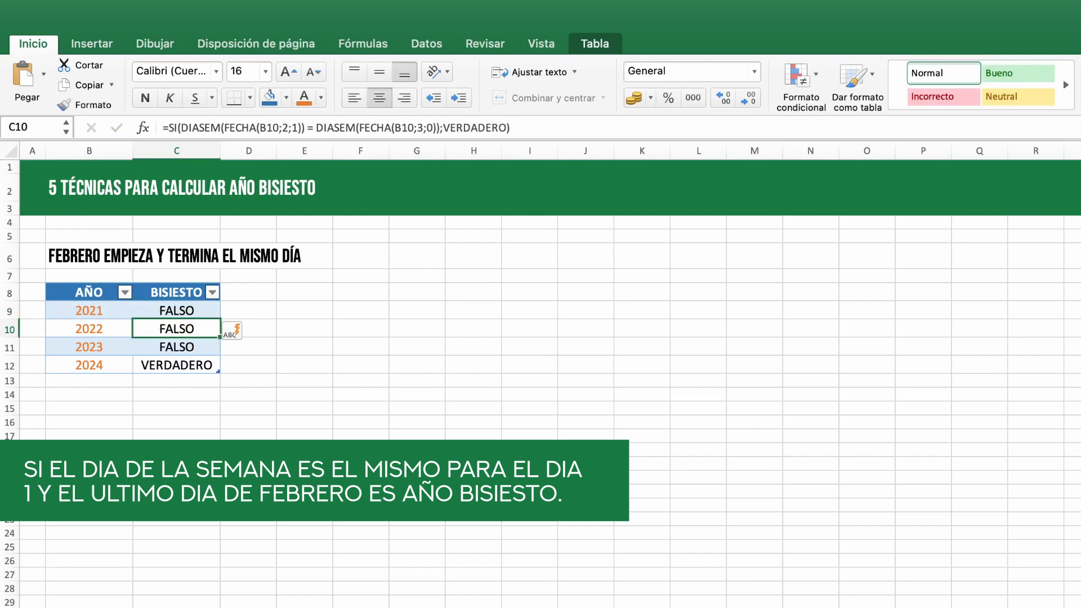
Step: Add the years 2025, 2026, 2027 and 2028 to the AÑO column of the FEBRERO EMPIEZA Y TERMINA EL MISMO DÍA table
{"action": "key", "text": "Down"}
{"action": "key", "text": "Down"}
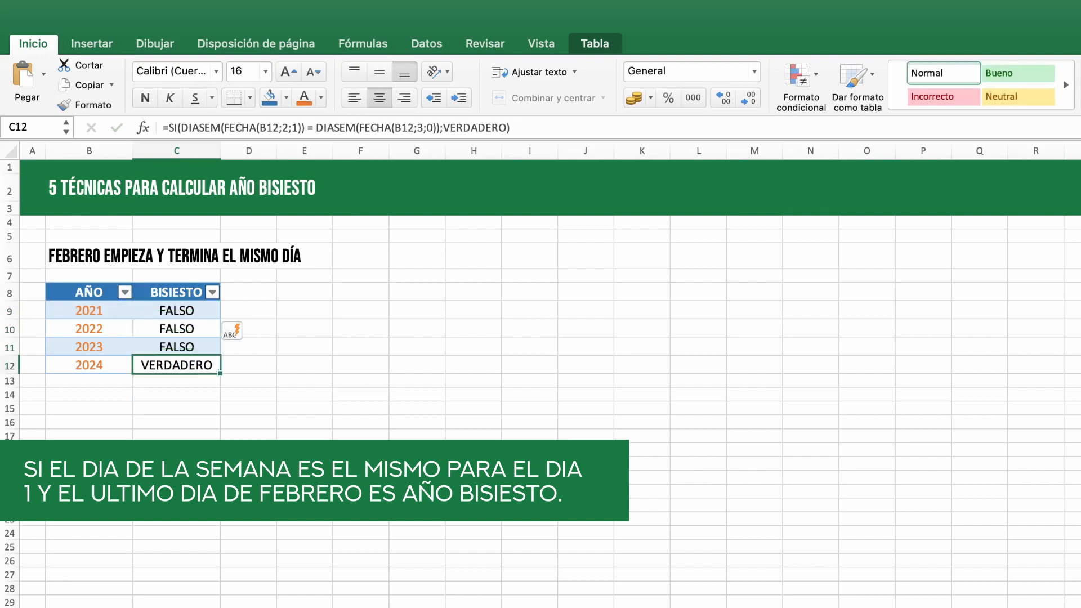
{"action": "key", "text": "Down"}
{"action": "key", "text": "Left"}
{"action": "type", "text": "2025"}
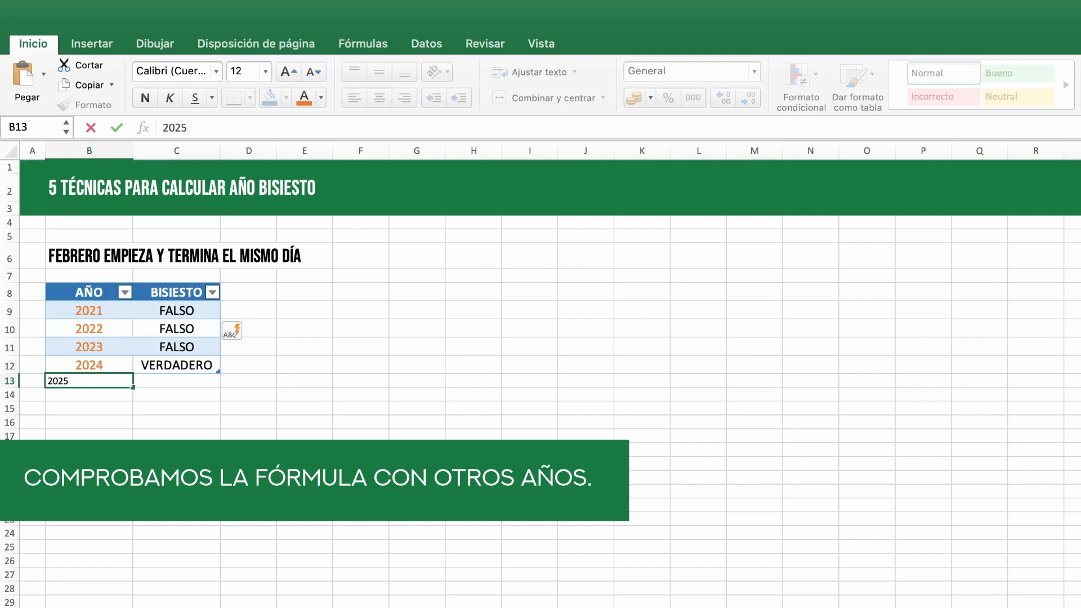
{"action": "key", "text": "Return"}
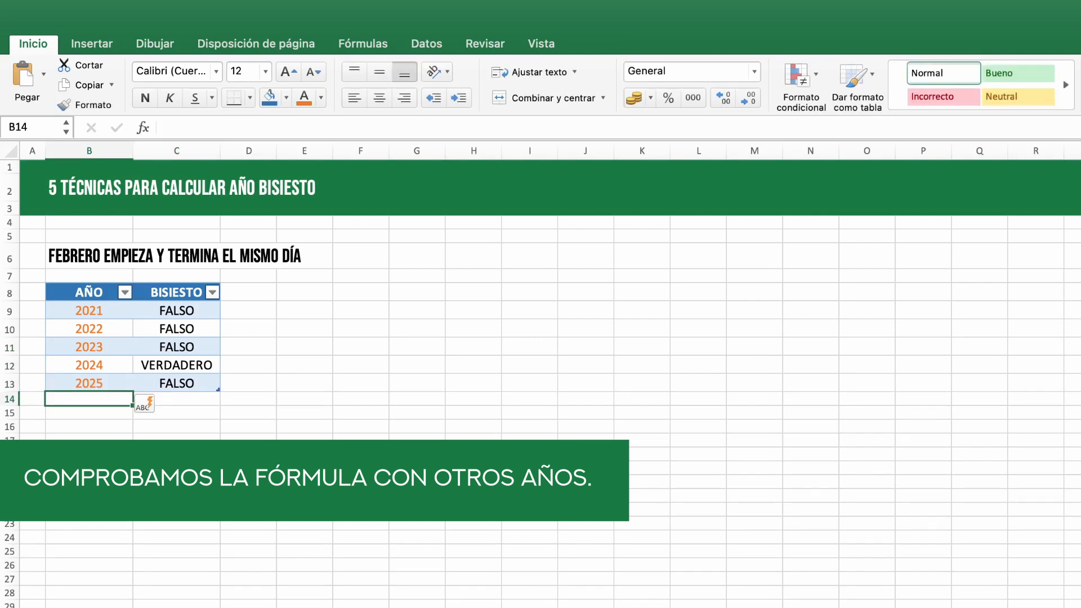
{"action": "type", "text": "2026"}
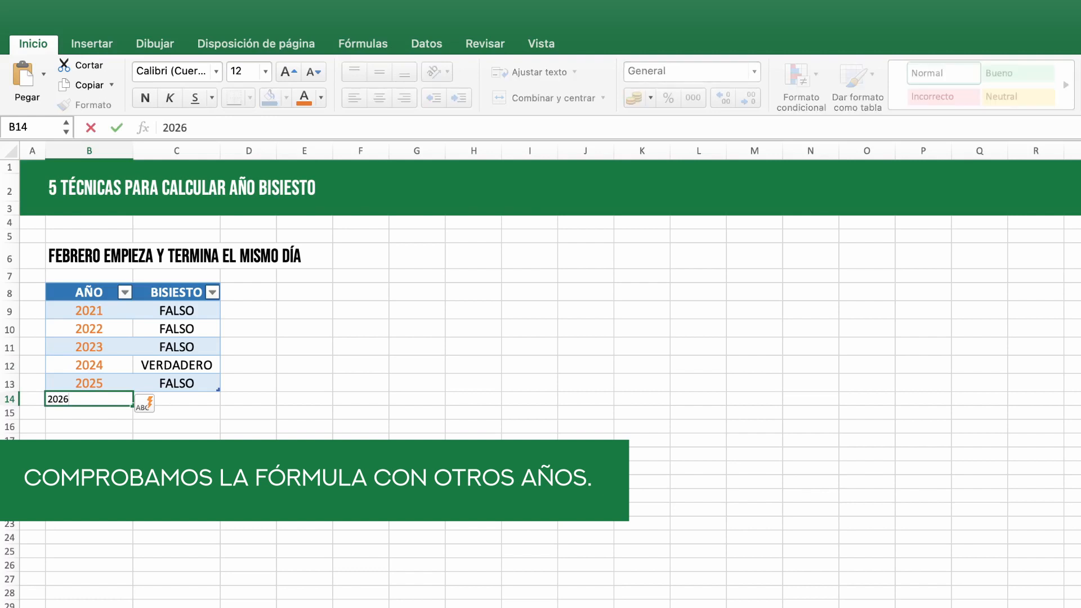
{"action": "key", "text": "Return"}
{"action": "type", "text": "2027"}
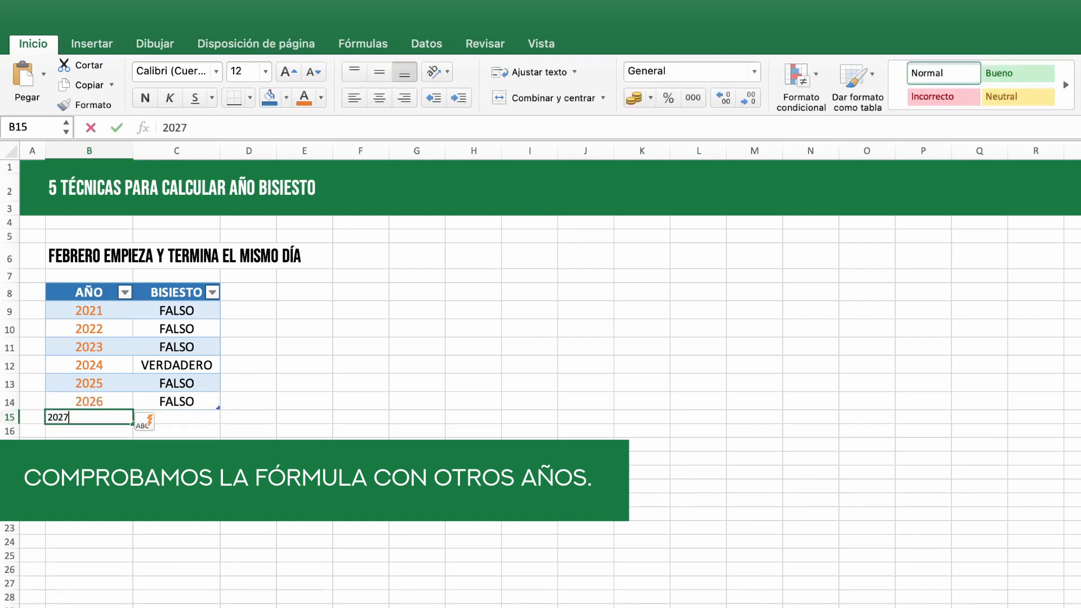
{"action": "key", "text": "Return"}
{"action": "type", "text": "2028"}
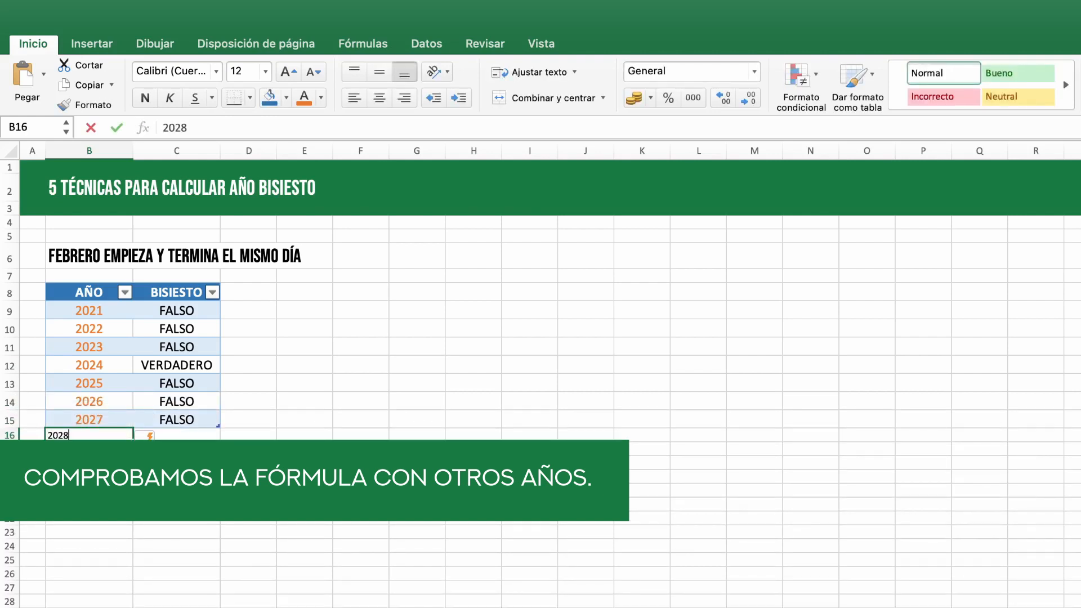
{"action": "key", "text": "Return"}
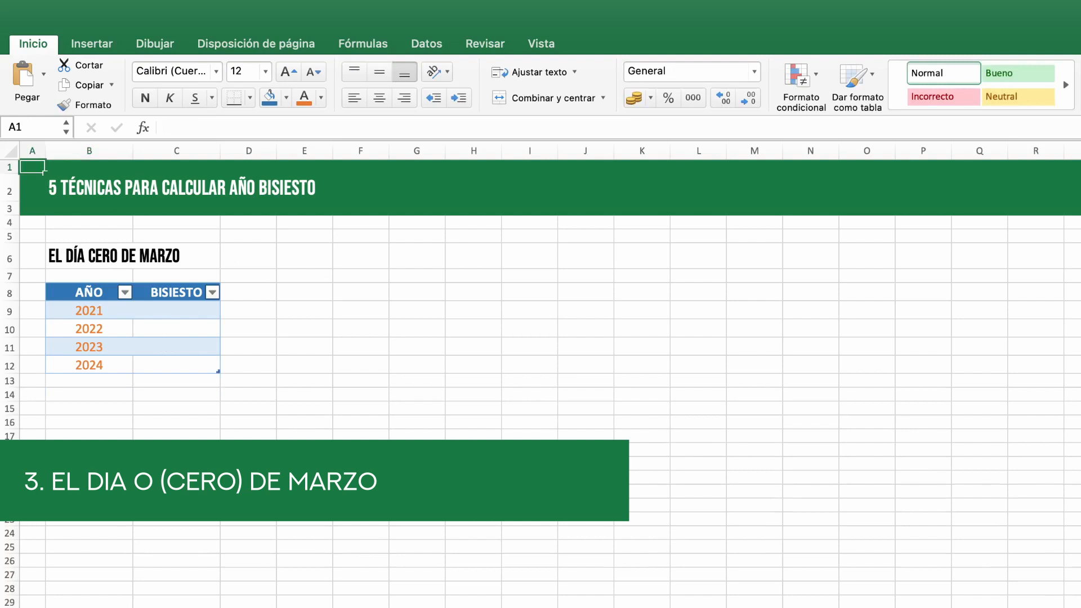
Step: In the EL DÍA CERO DE MARZO table, begin the C9 formula with =SI(DIA(FECHA(B9;3;0 to get February's last day
{"action": "left_click", "coordinate": [176, 310]}
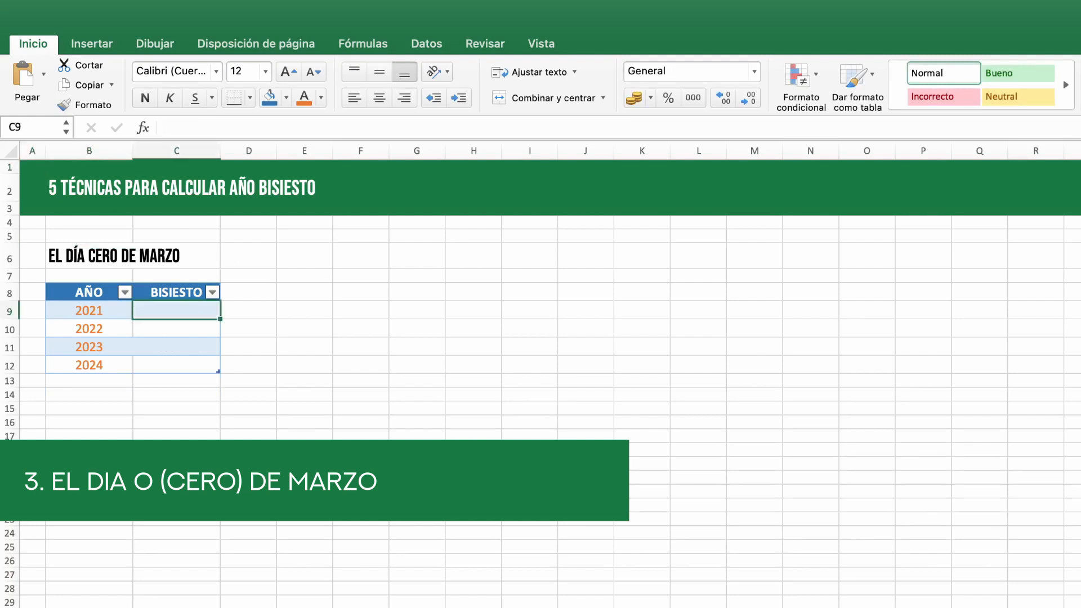
{"action": "type", "text": "="}
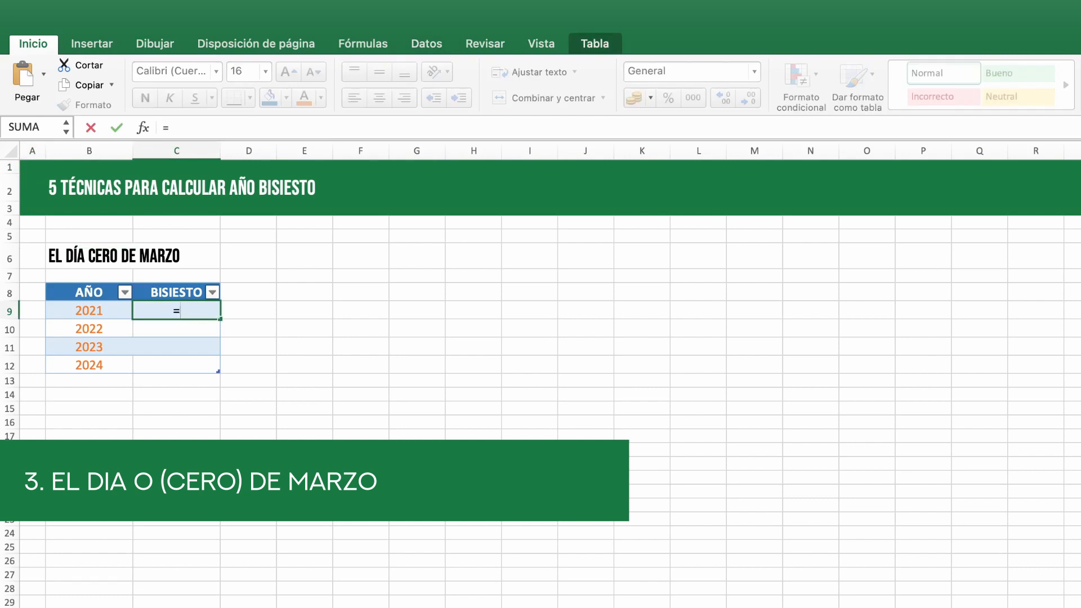
{"action": "type", "text": "SI("}
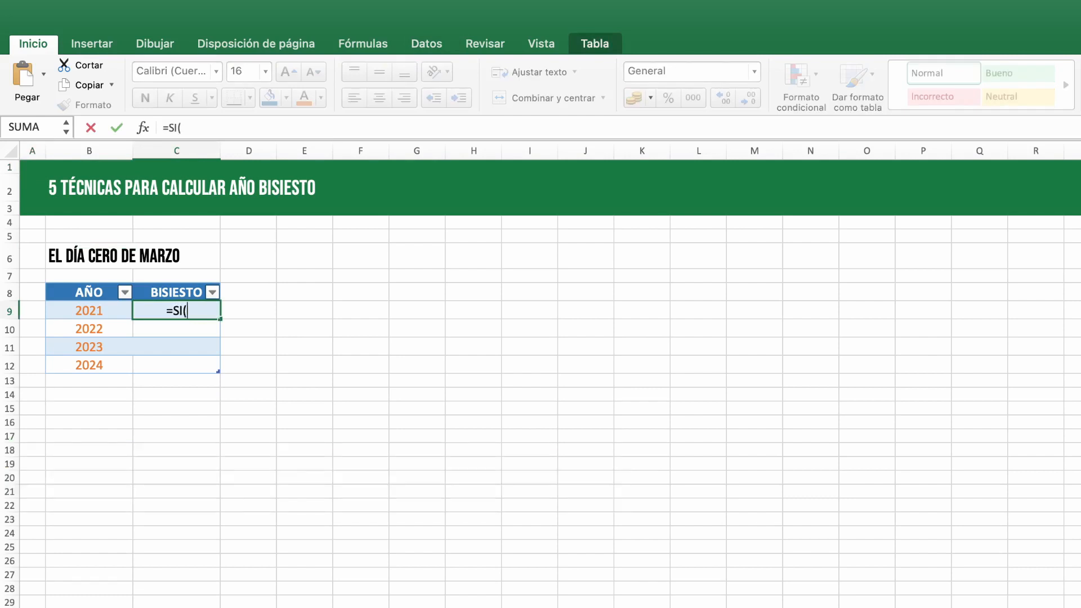
{"action": "type", "text": "DIA("}
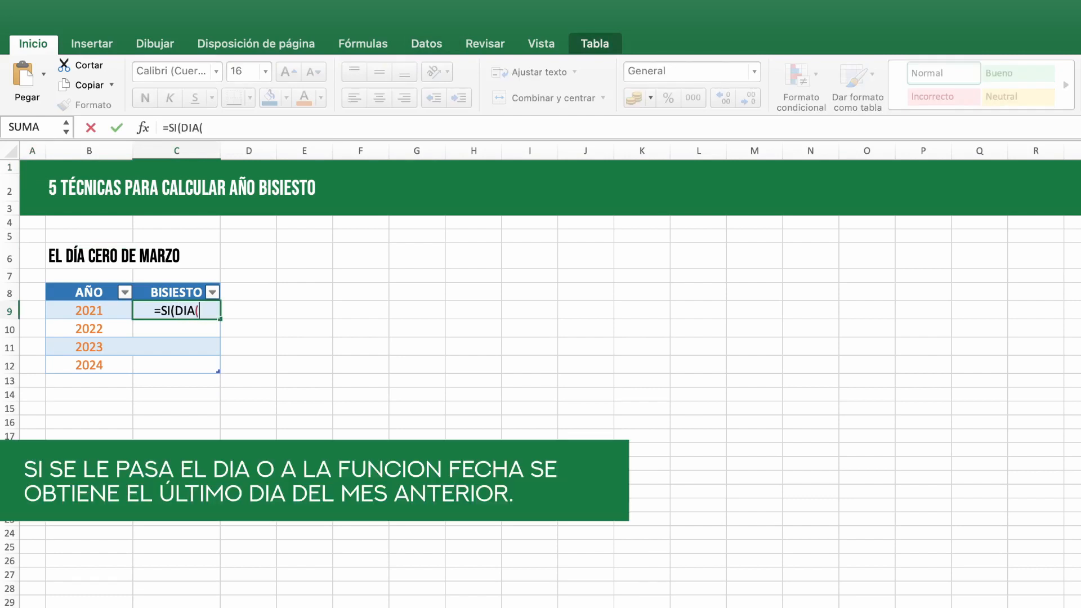
{"action": "type", "text": "FECHA"}
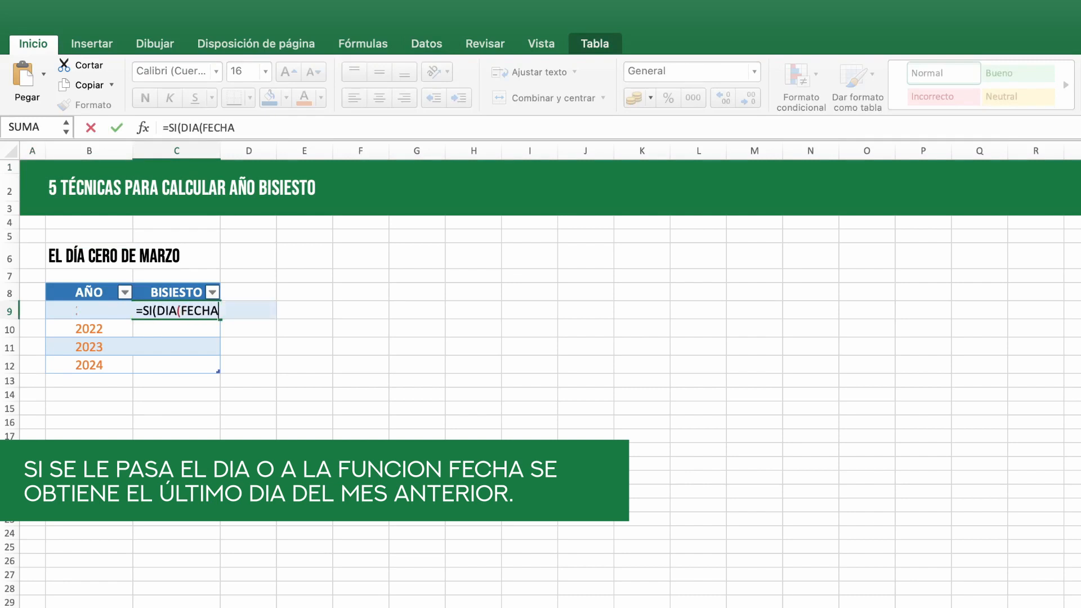
{"action": "type", "text": "(B9;"}
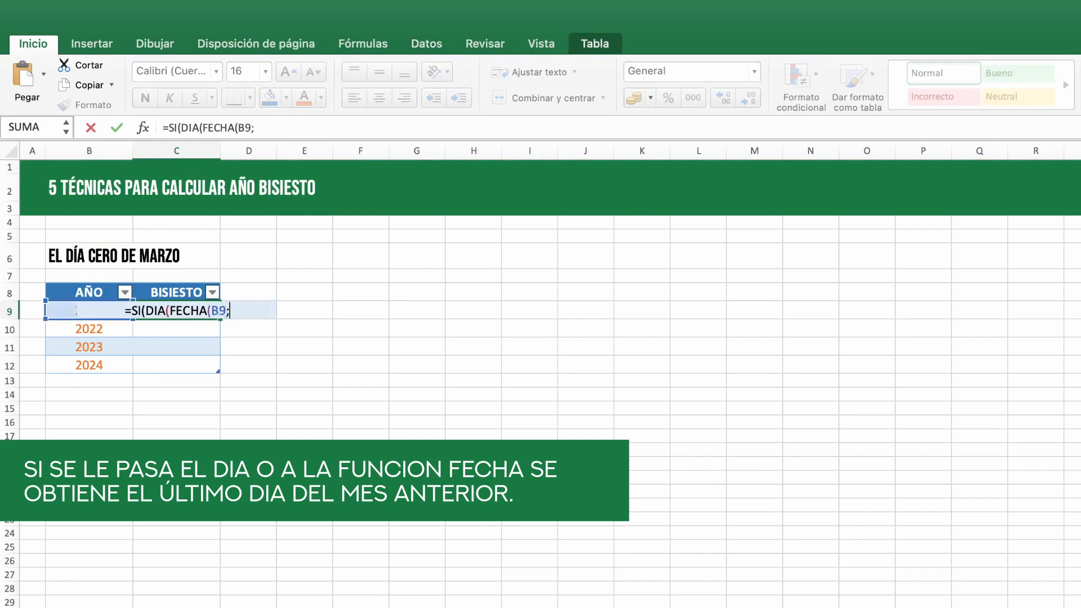
{"action": "type", "text": "3;0"}
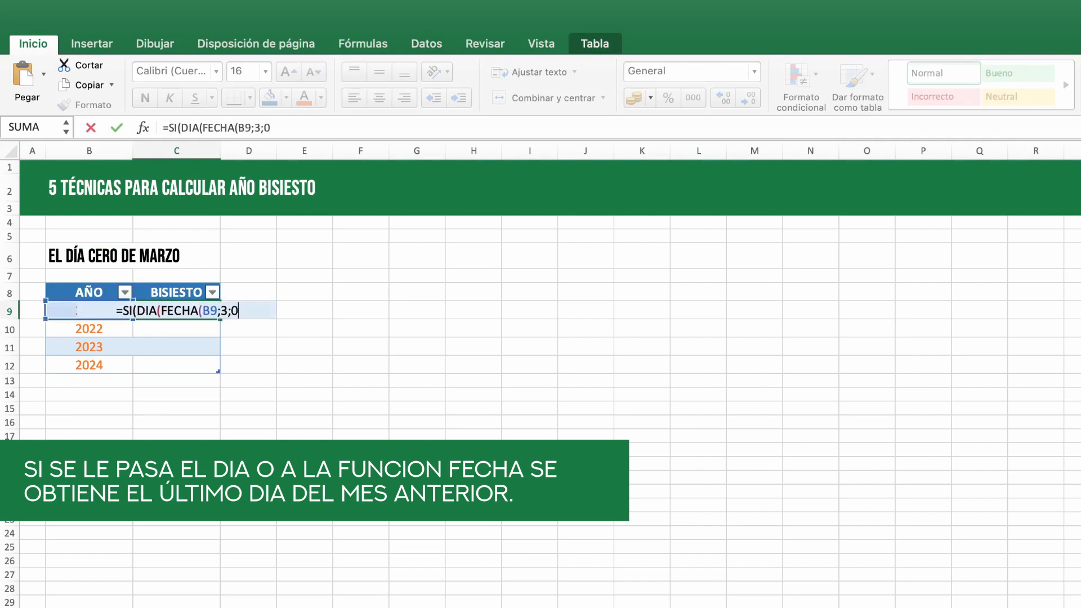
Step: Complete the C9 formula with )) = 29;VERDADERO) and enter it in the BISIESTO column
{"action": "type", "text": ")) = "}
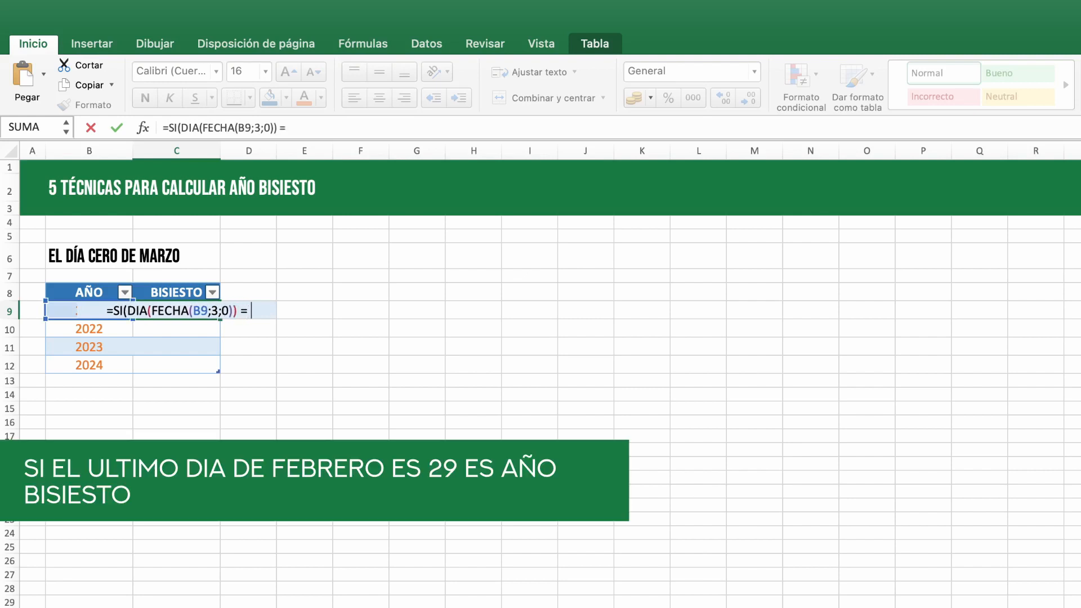
{"action": "type", "text": "29;VERDADERO"}
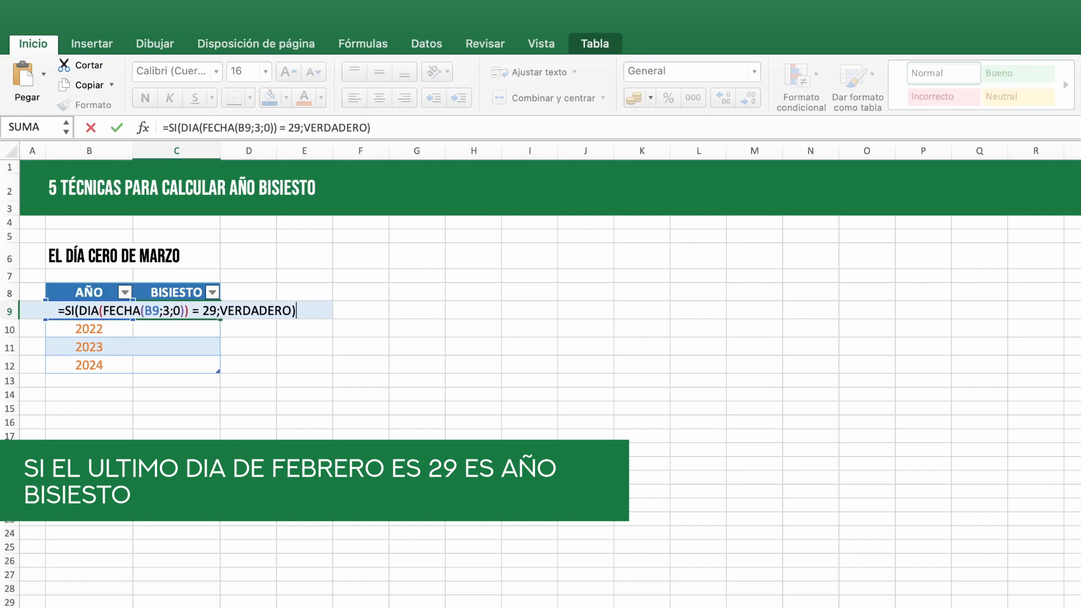
{"action": "key", "text": "Return"}
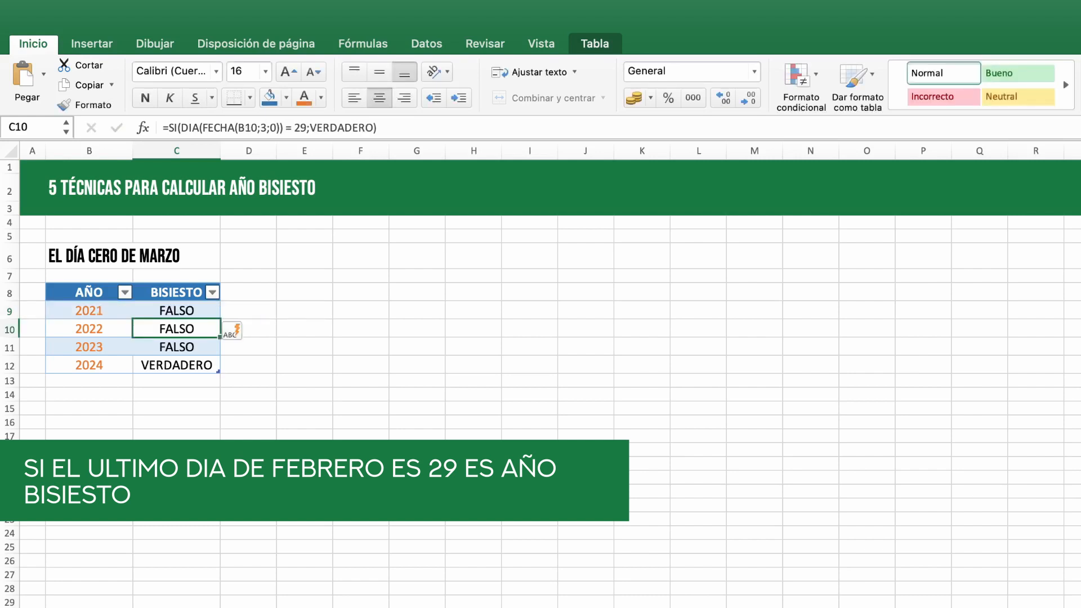
Step: Add the years 2025, 2026, 2027 and 2028 to the AÑO column of the EL DÍA CERO DE MARZO table
{"action": "left_click", "coordinate": [89, 394]}
{"action": "left_click", "coordinate": [89, 381]}
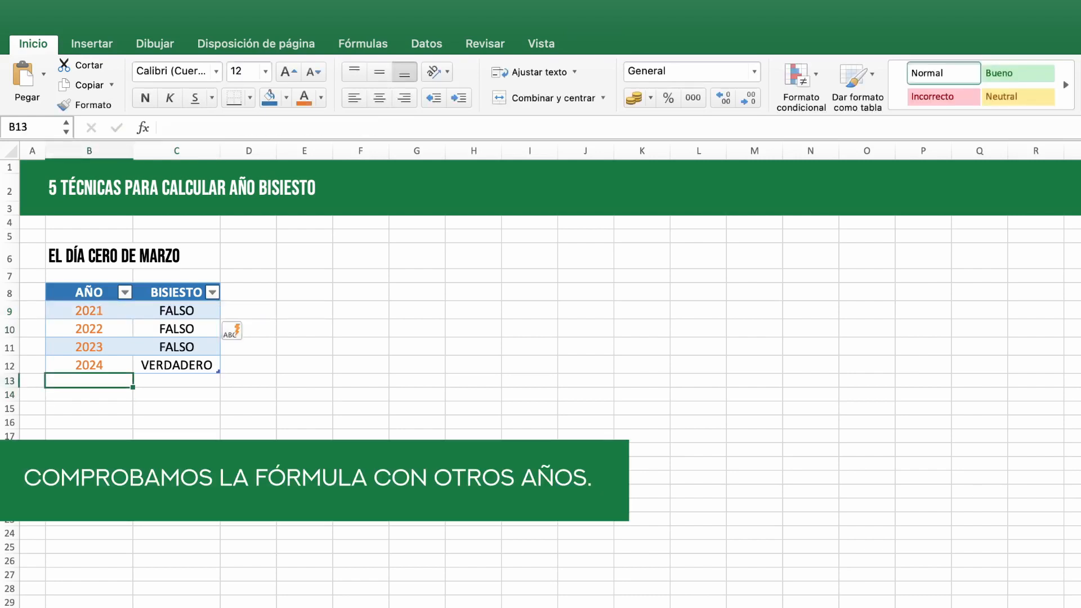
{"action": "type", "text": "2025"}
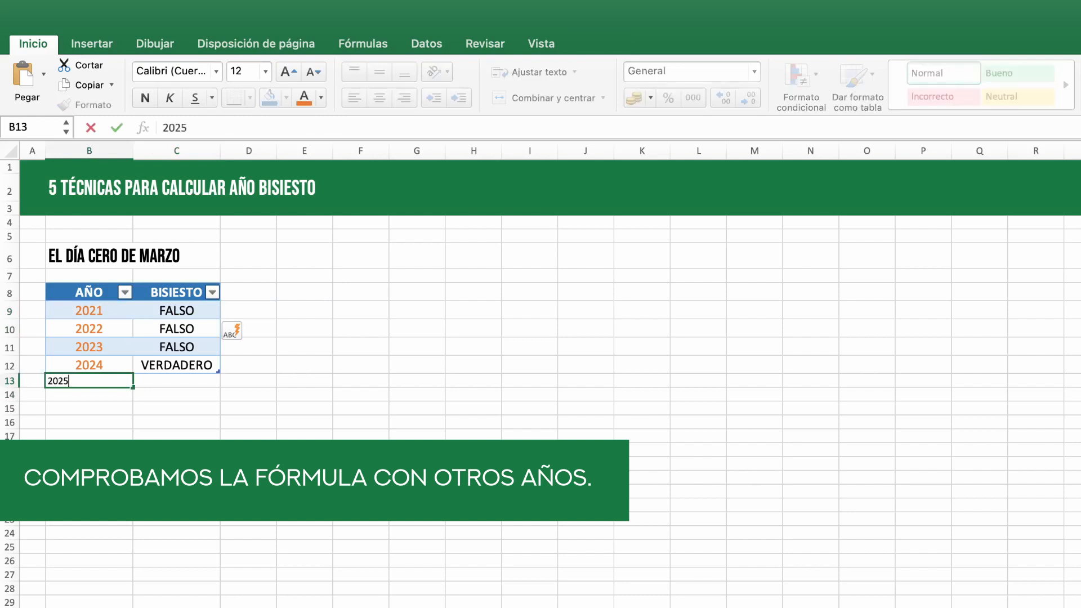
{"action": "key", "text": "Return"}
{"action": "type", "text": "2026"}
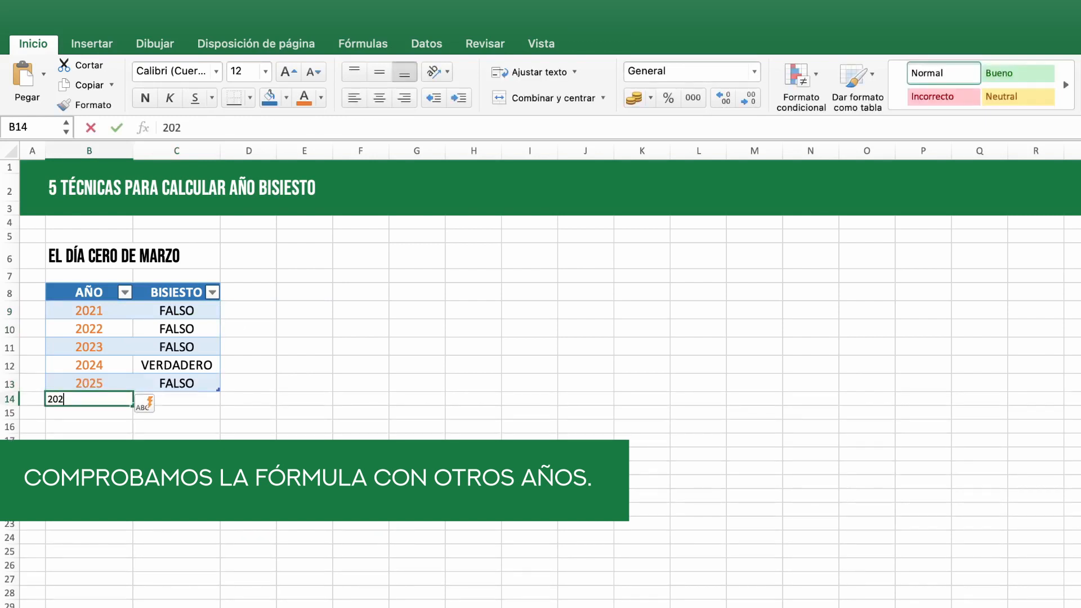
{"action": "key", "text": "Return"}
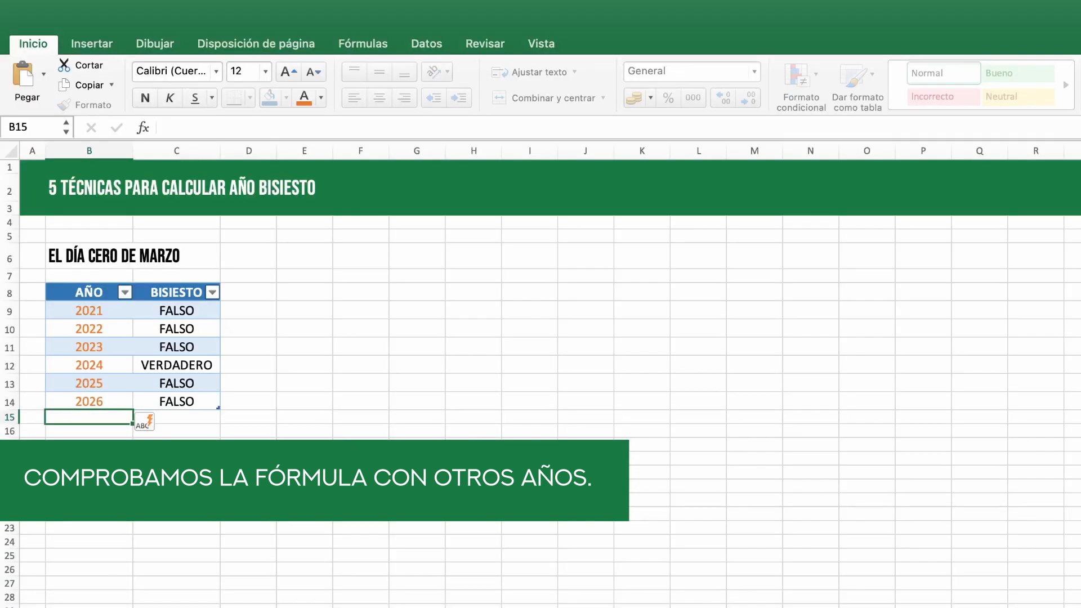
{"action": "type", "text": "2027"}
{"action": "key", "text": "Return"}
{"action": "type", "text": "2028"}
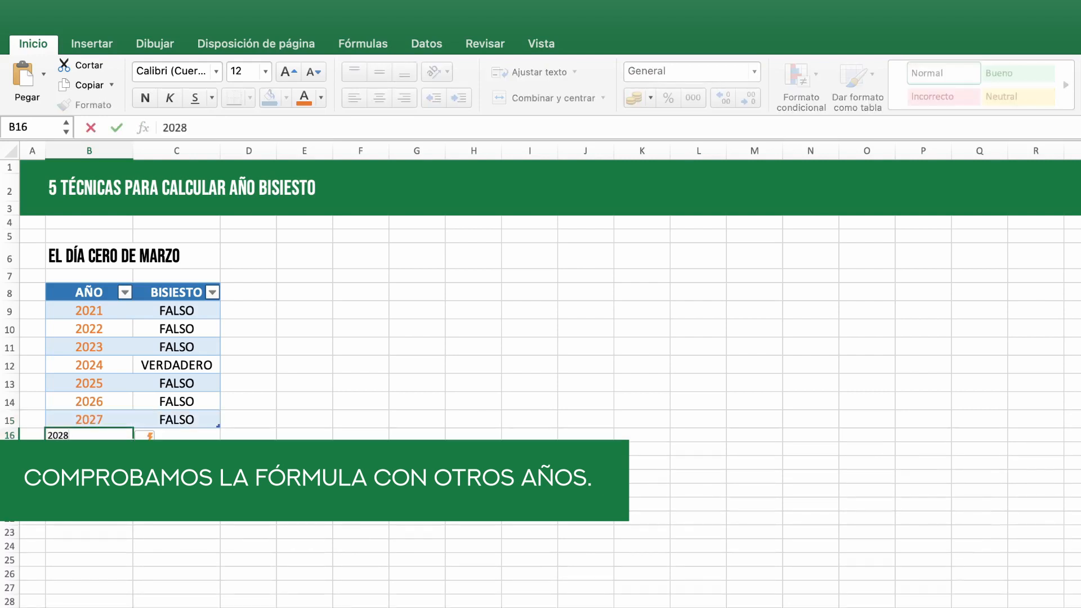
{"action": "key", "text": "Return"}
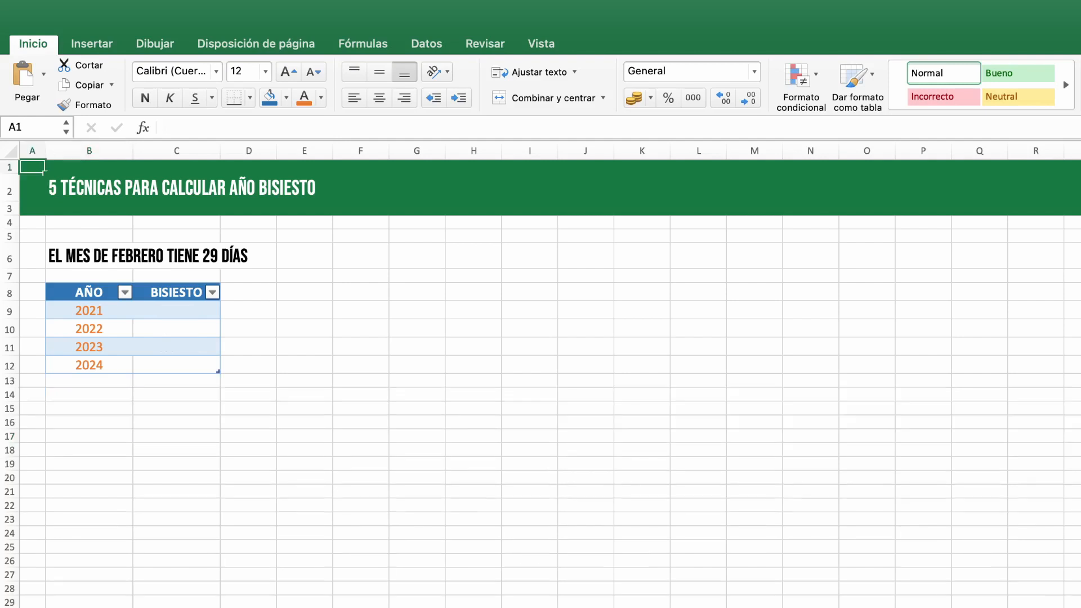
Step: In the EL MES DE FEBRERO TIENE 29 DÍAS table, begin the C9 formula with =SI(DIA(FIN.MES(FECHA(B9;2;1);0)) to get February's last day
{"action": "left_click", "coordinate": [176, 310]}
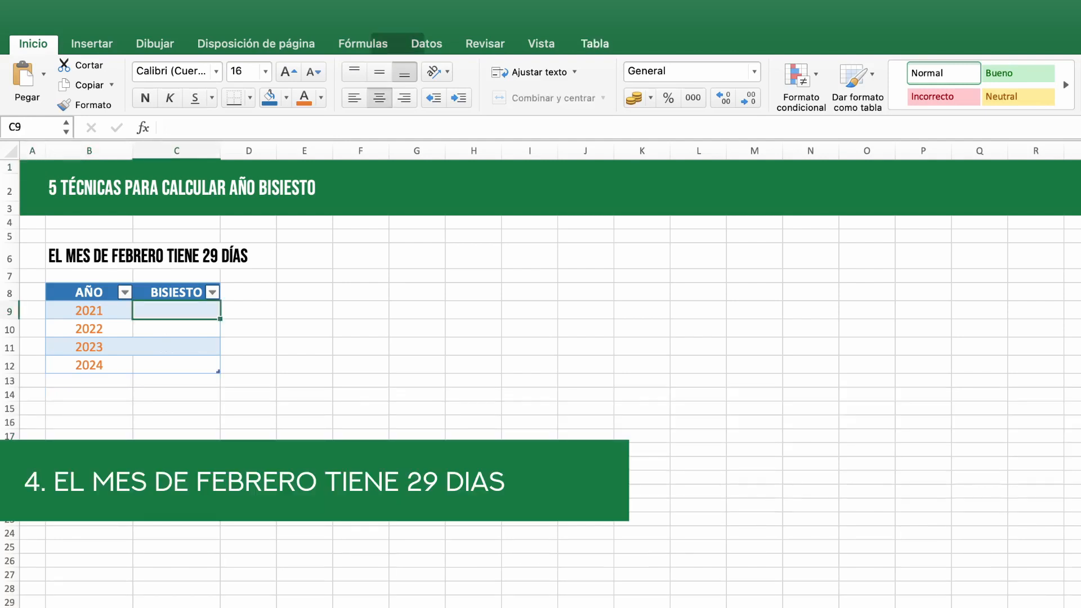
{"action": "type", "text": "=SI"}
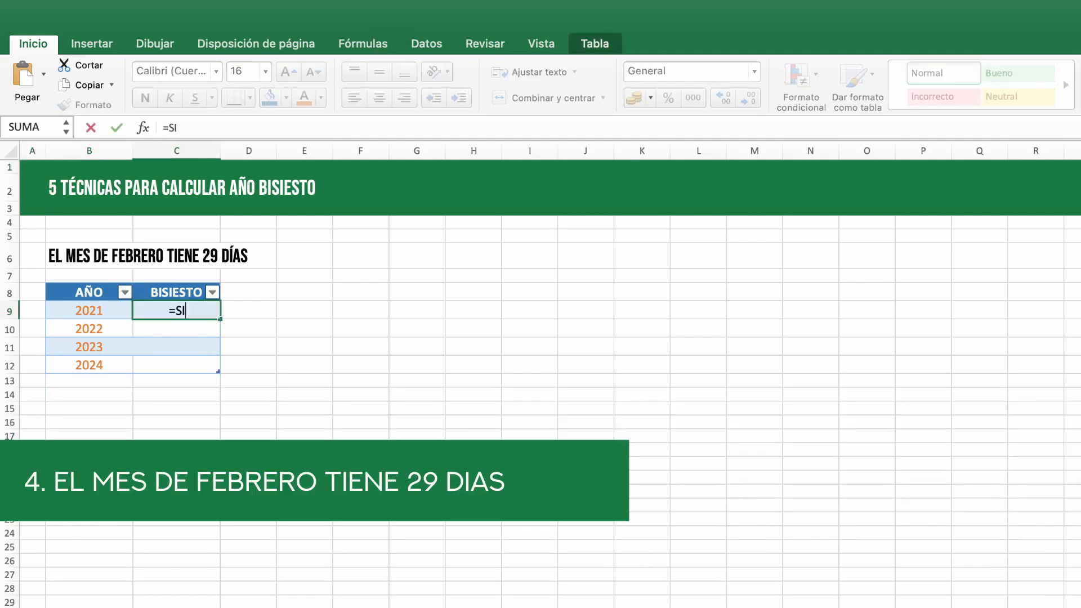
{"action": "type", "text": "(DIA("}
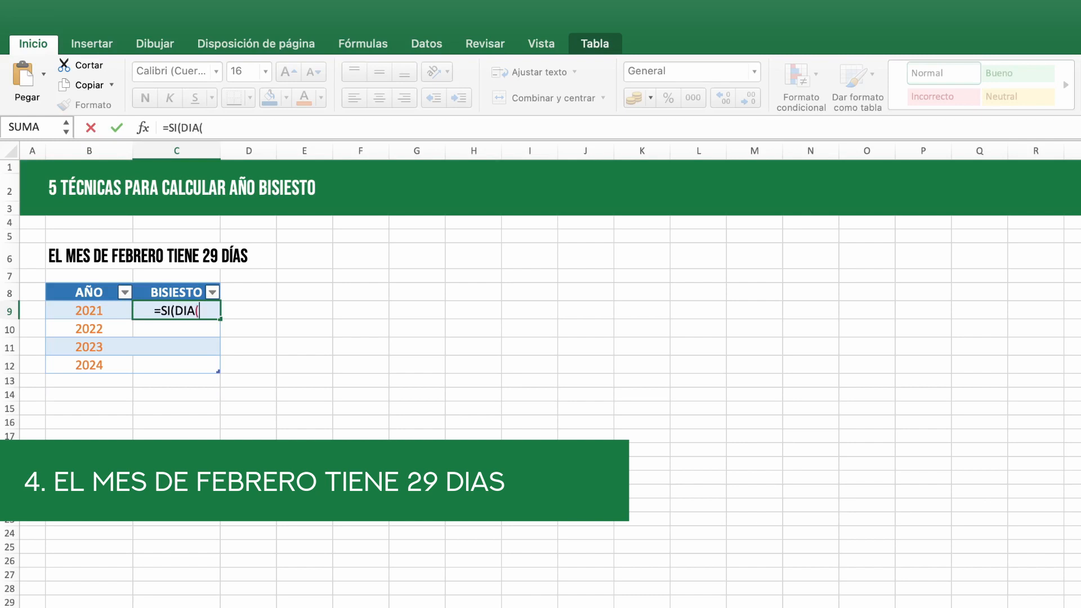
{"action": "type", "text": "FIN.MES("}
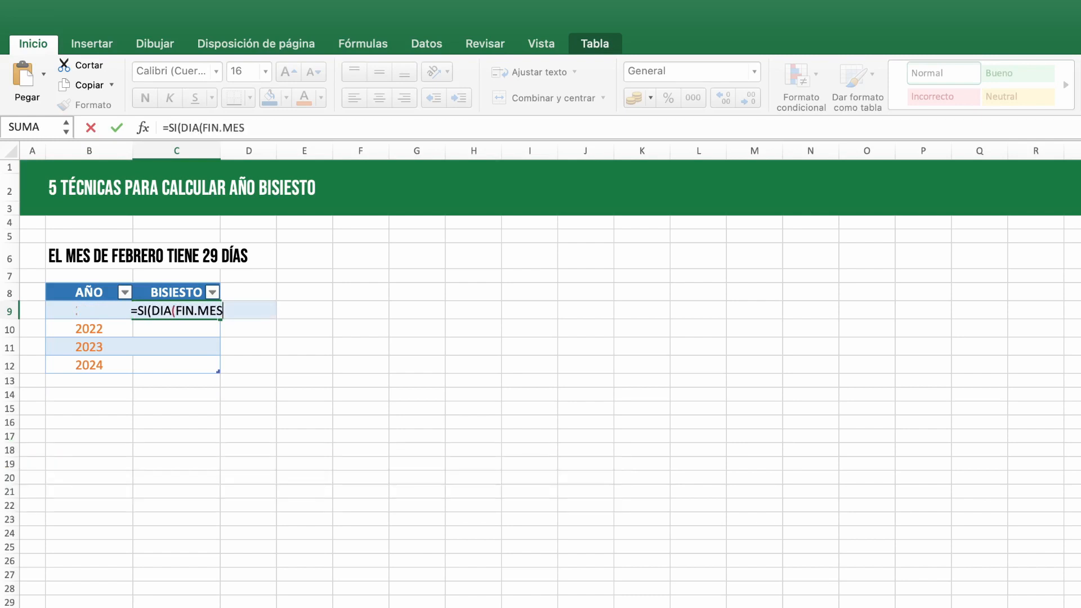
{"action": "type", "text": "FECHA"}
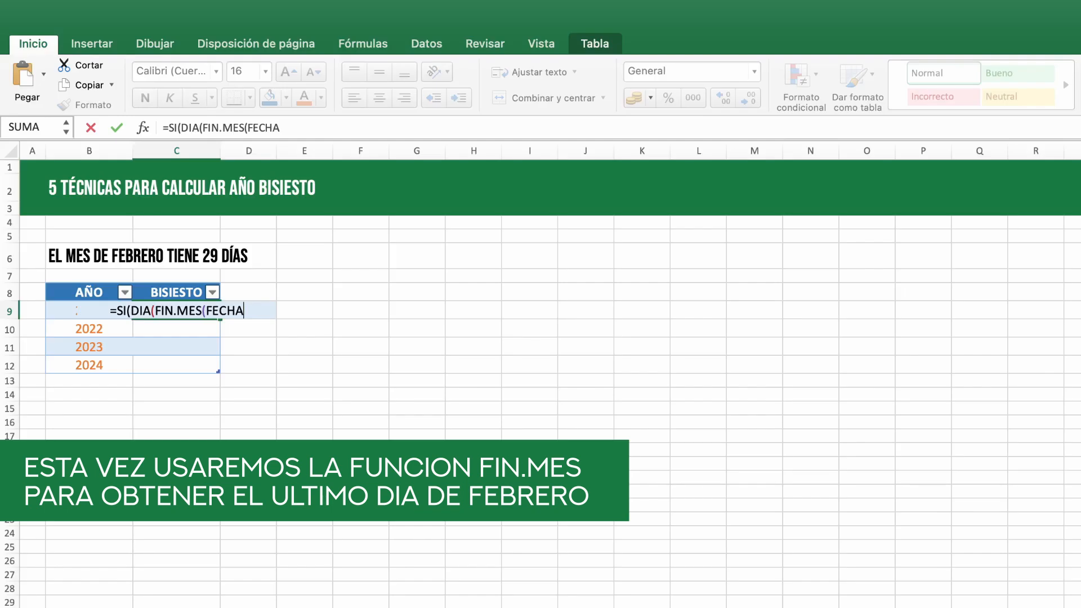
{"action": "type", "text": "(B9"}
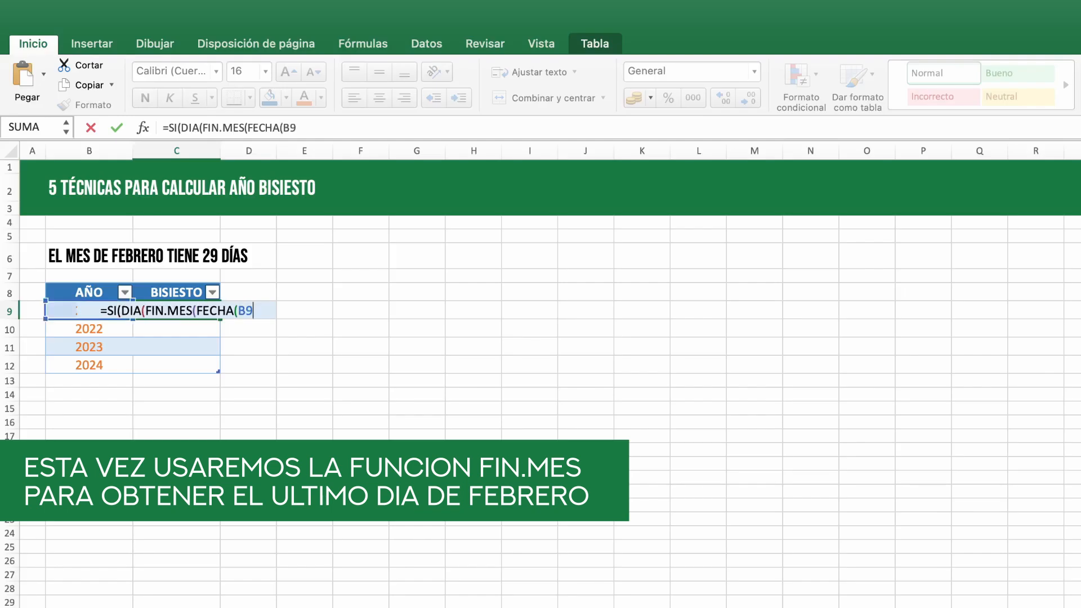
{"action": "type", "text": ";2;"}
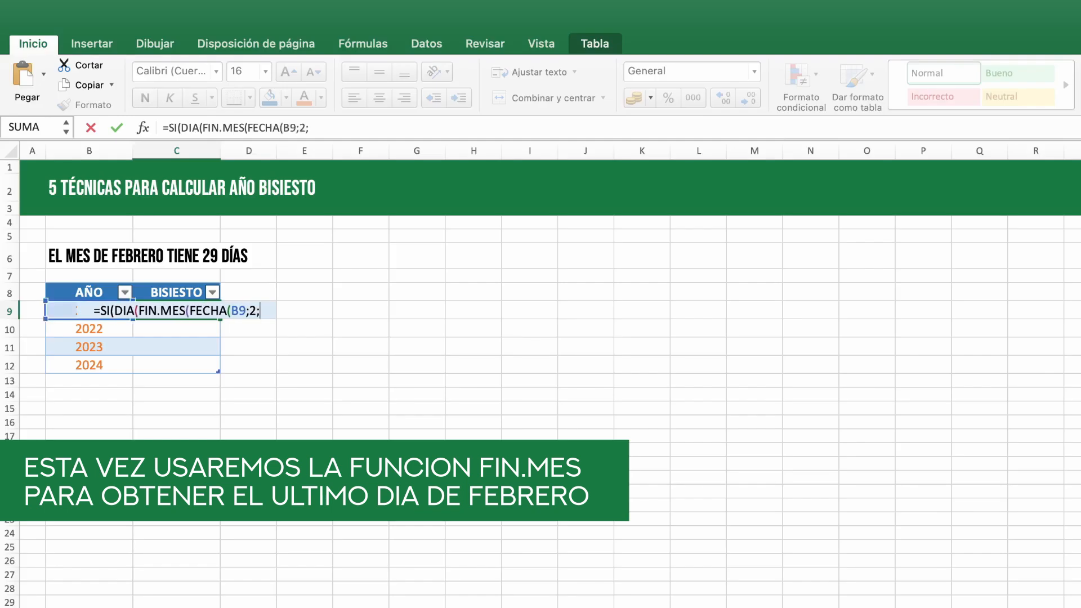
{"action": "type", "text": "1);"}
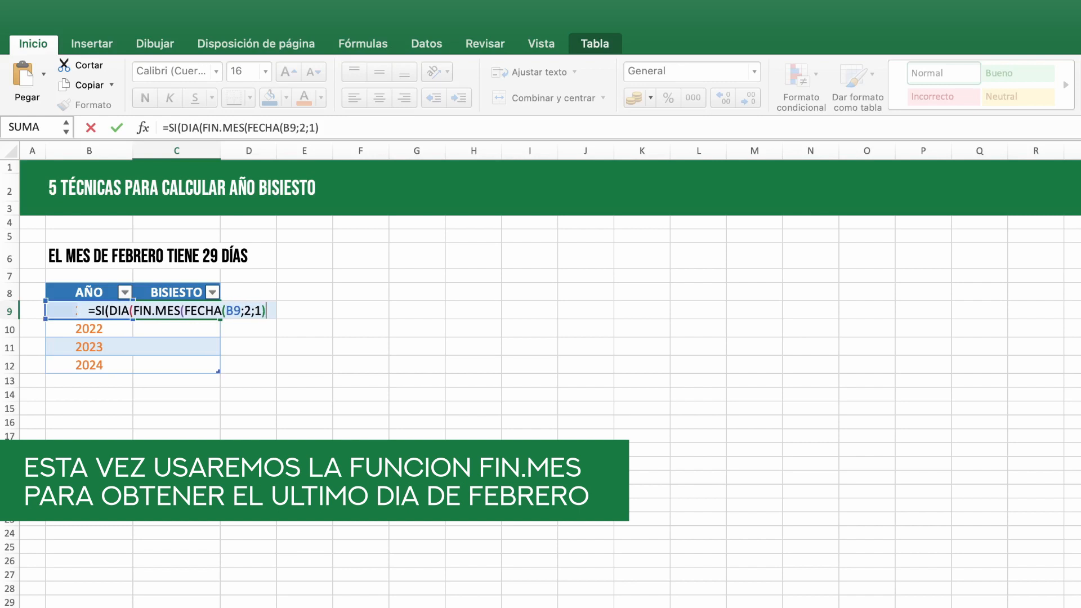
{"action": "type", "text": "))"}
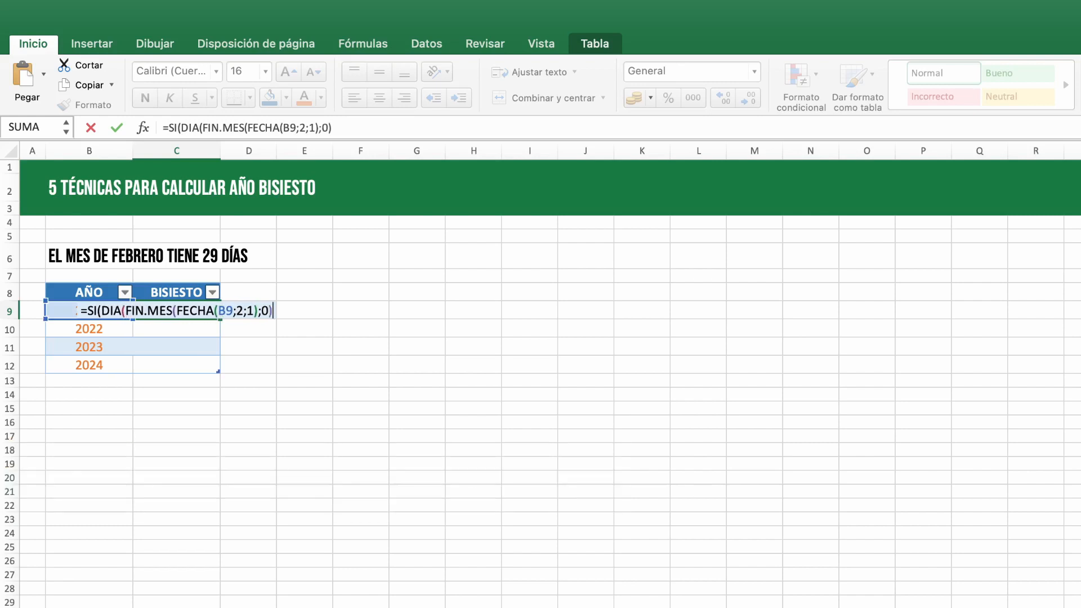
Step: Complete the C9 formula with = 29; VERDADERO) and enter it in the BISIESTO column
{"action": "type", "text": " = "}
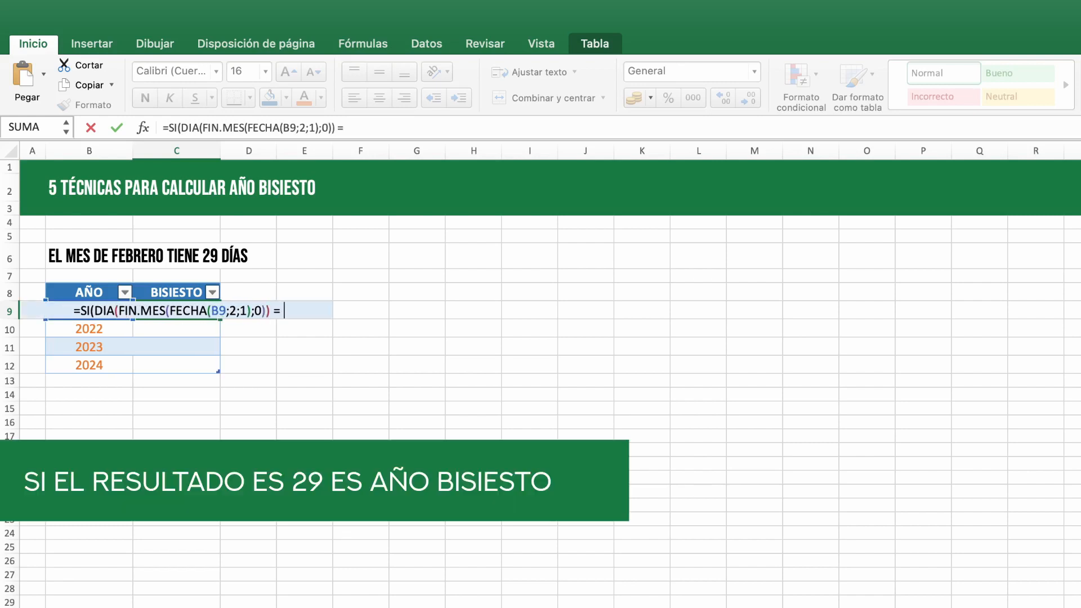
{"action": "type", "text": "29;"}
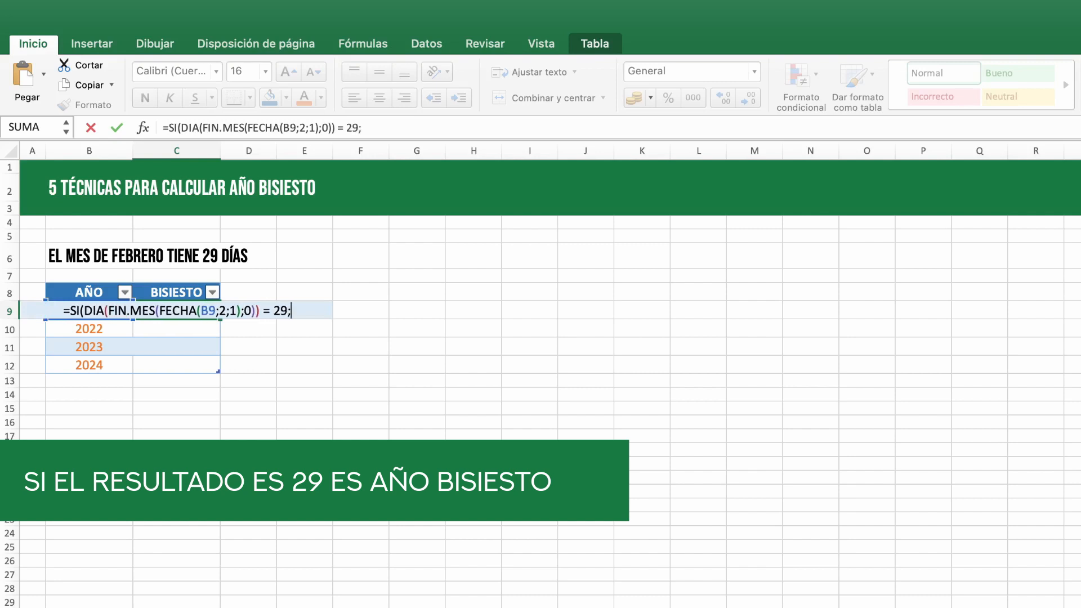
{"action": "type", "text": " VE"}
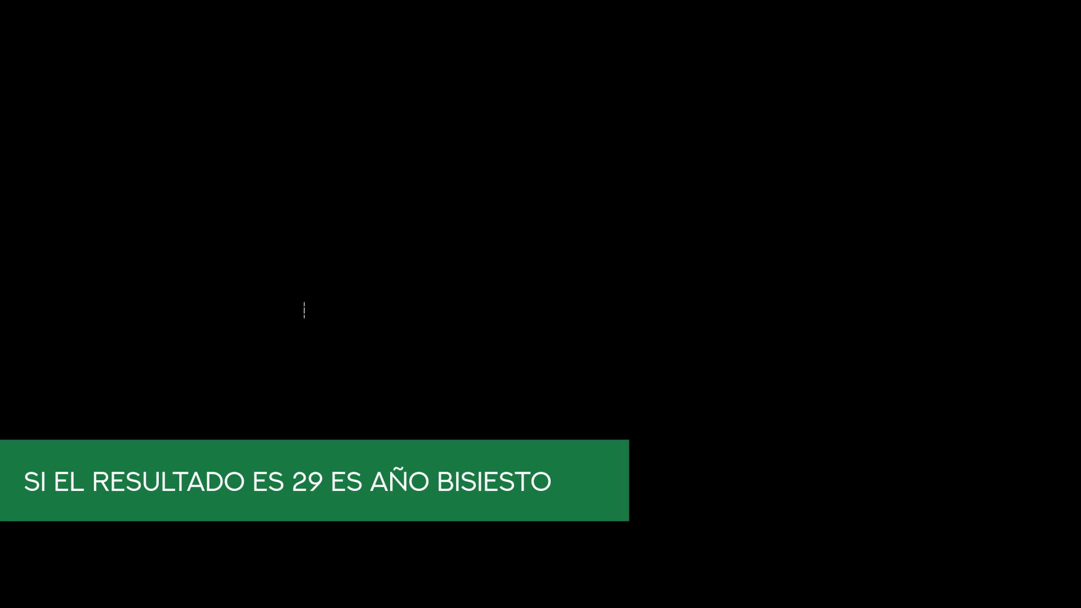
{"action": "type", "text": "RDAD"}
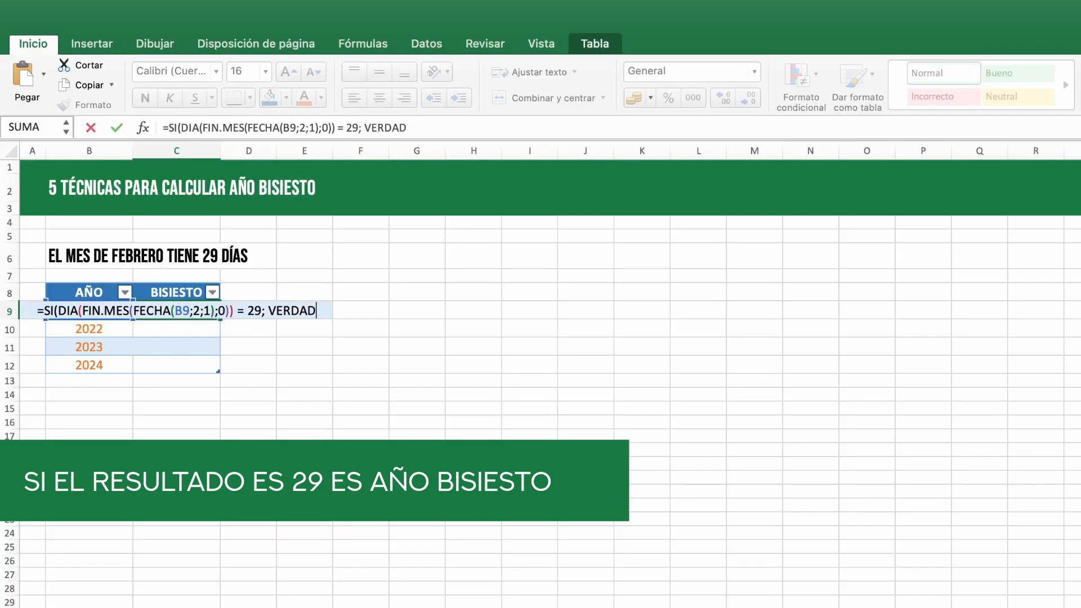
{"action": "type", "text": "ERO)"}
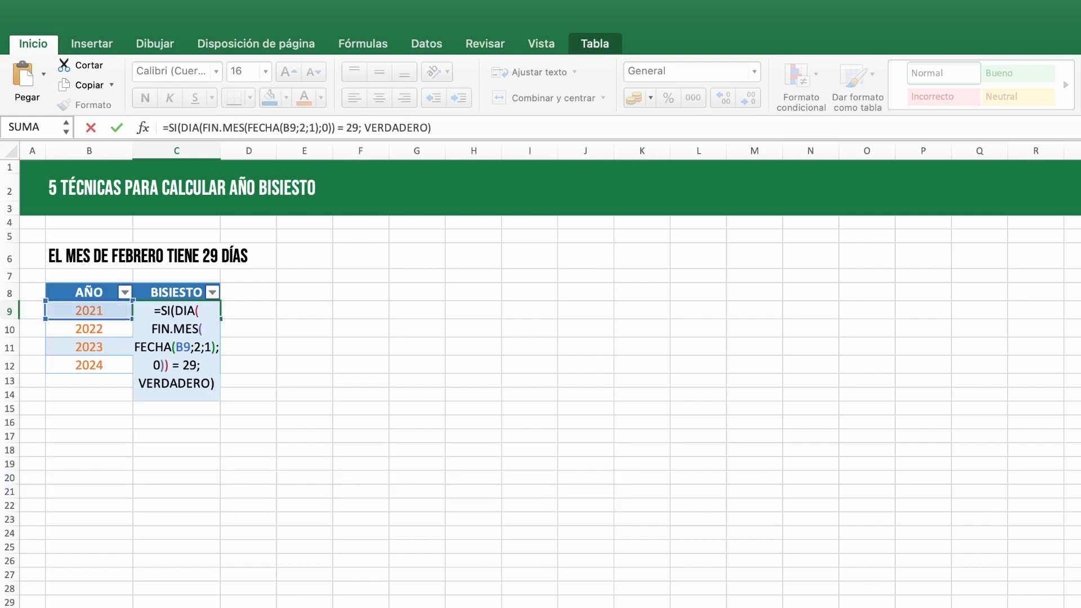
{"action": "key", "text": "Return"}
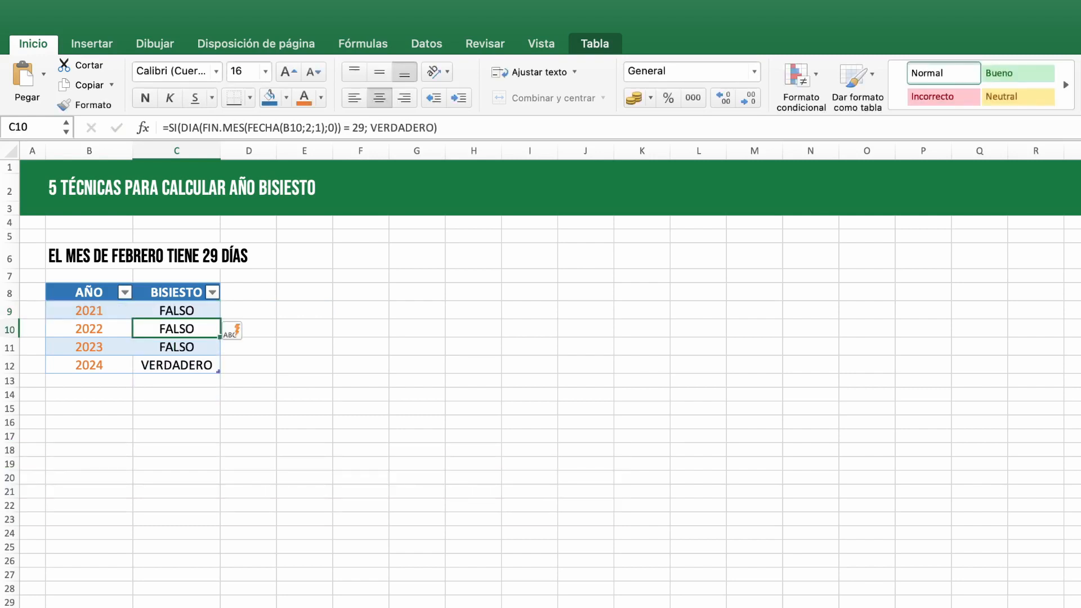
Step: Add the years 2025, 2026, 2027 and 2028 to the AÑO column of the EL MES DE FEBRERO TIENE 29 DÍAS table
{"action": "left_click", "coordinate": [89, 381]}
{"action": "type", "text": "202"}
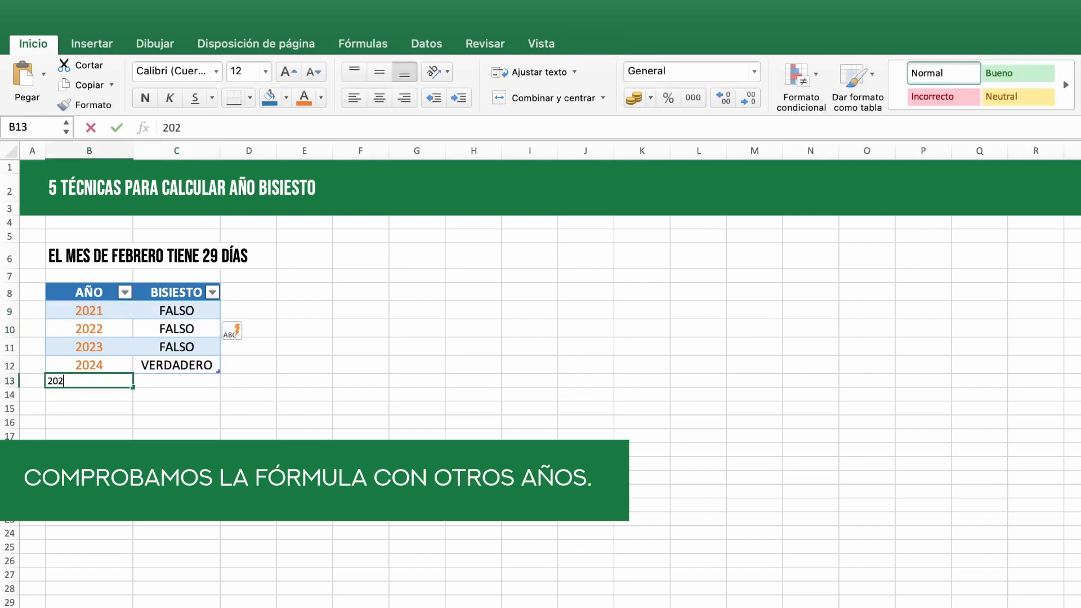
{"action": "type", "text": "5"}
{"action": "key", "text": "Return"}
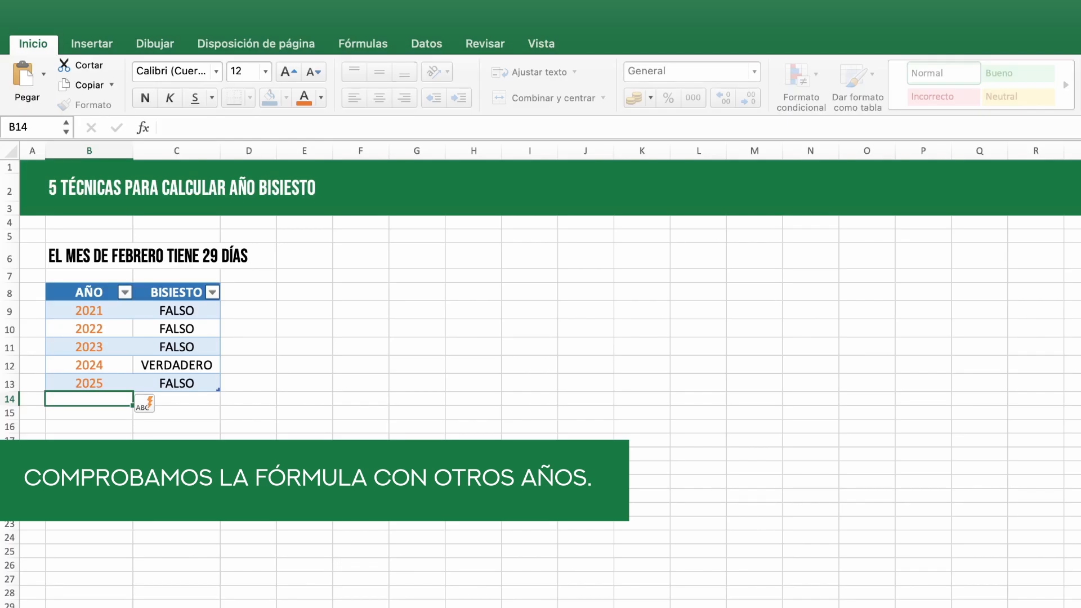
{"action": "type", "text": "20"}
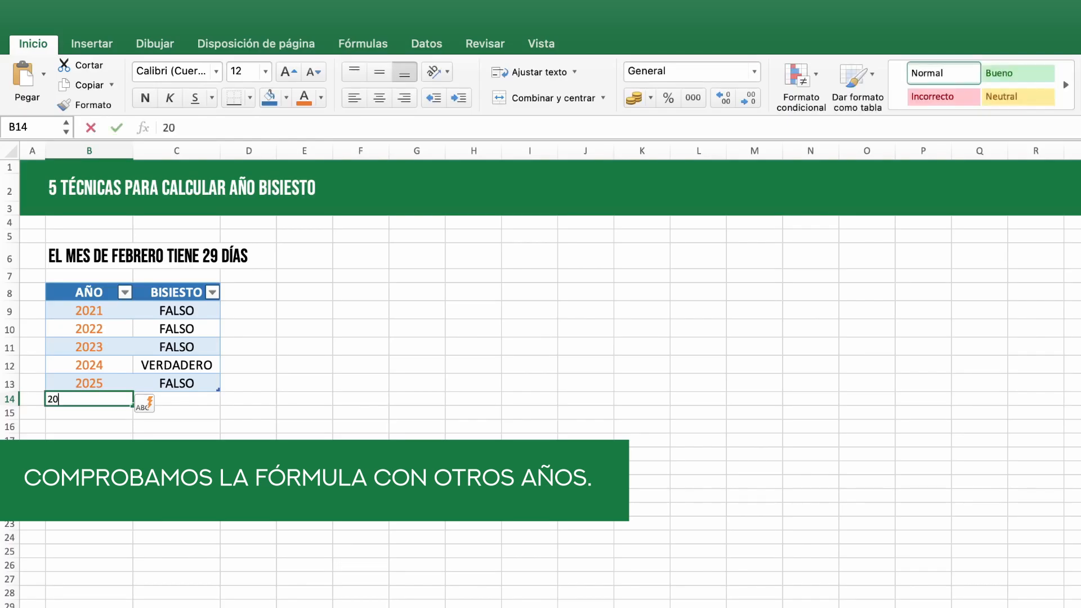
{"action": "type", "text": "26"}
{"action": "key", "text": "Return"}
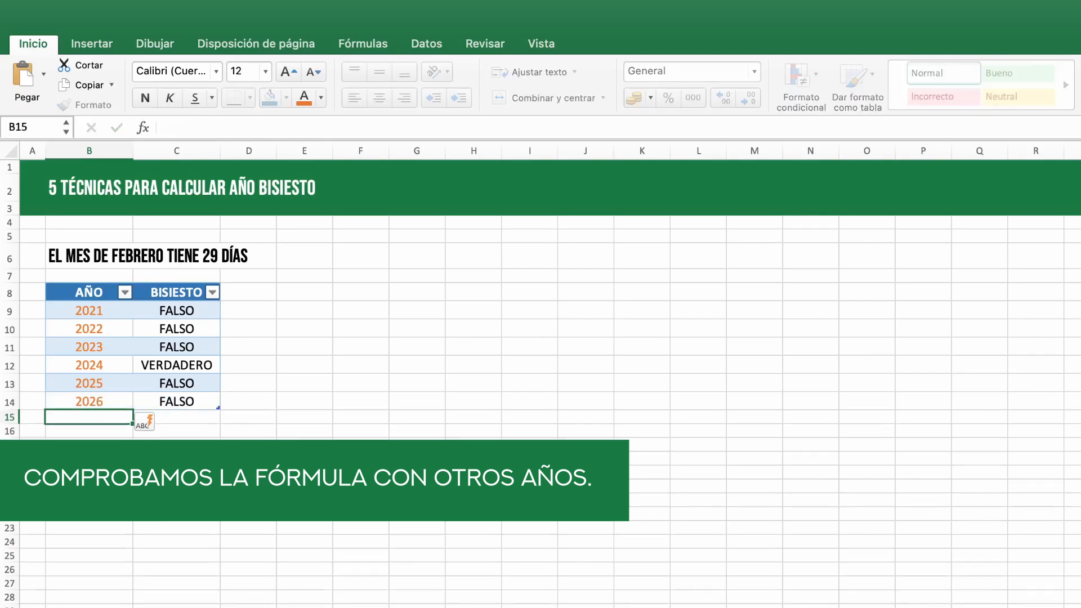
{"action": "type", "text": "2027"}
{"action": "key", "text": "Return"}
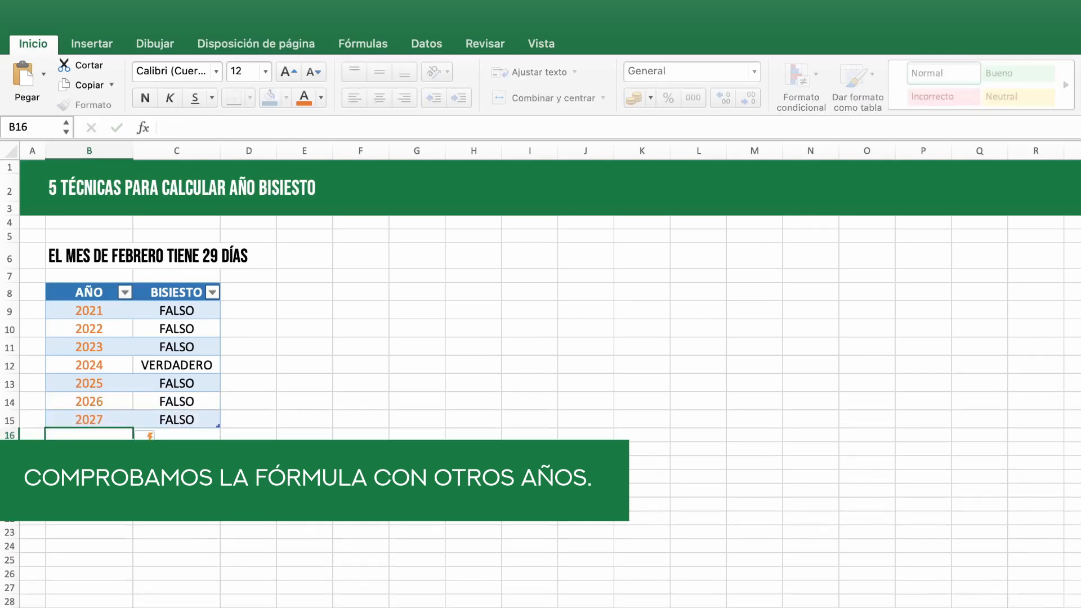
{"action": "type", "text": "2028"}
{"action": "key", "text": "Return"}
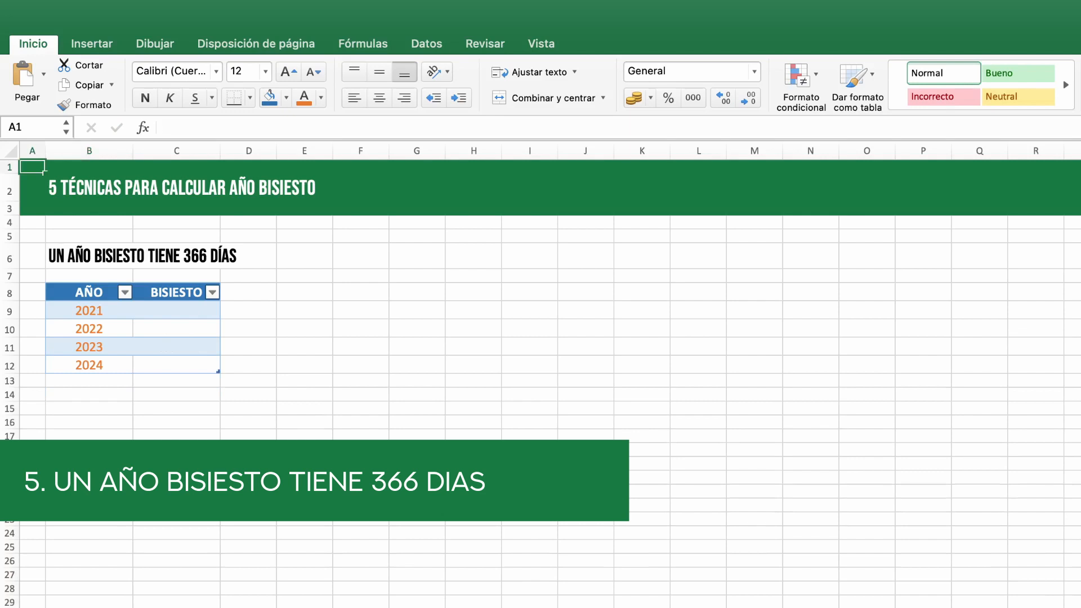
Step: In the UN AÑO BISIESTO TIENE 366 DÍAS table, begin the C9 formula with =SI(FECHA(B9+1;1;1) - for the next year's first day
{"action": "left_click", "coordinate": [176, 310]}
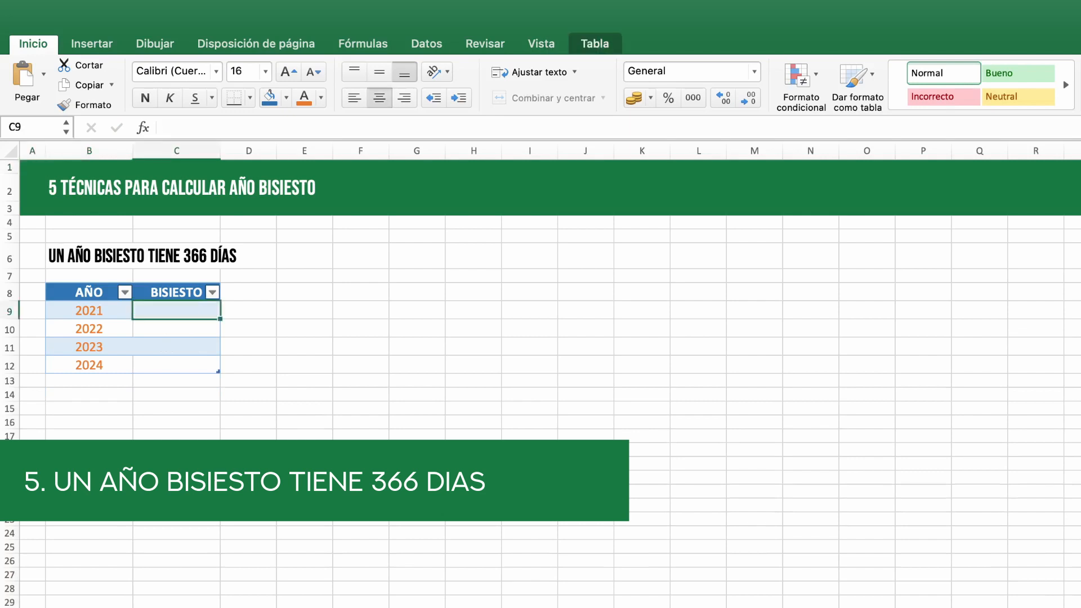
{"action": "type", "text": "=SI(F"}
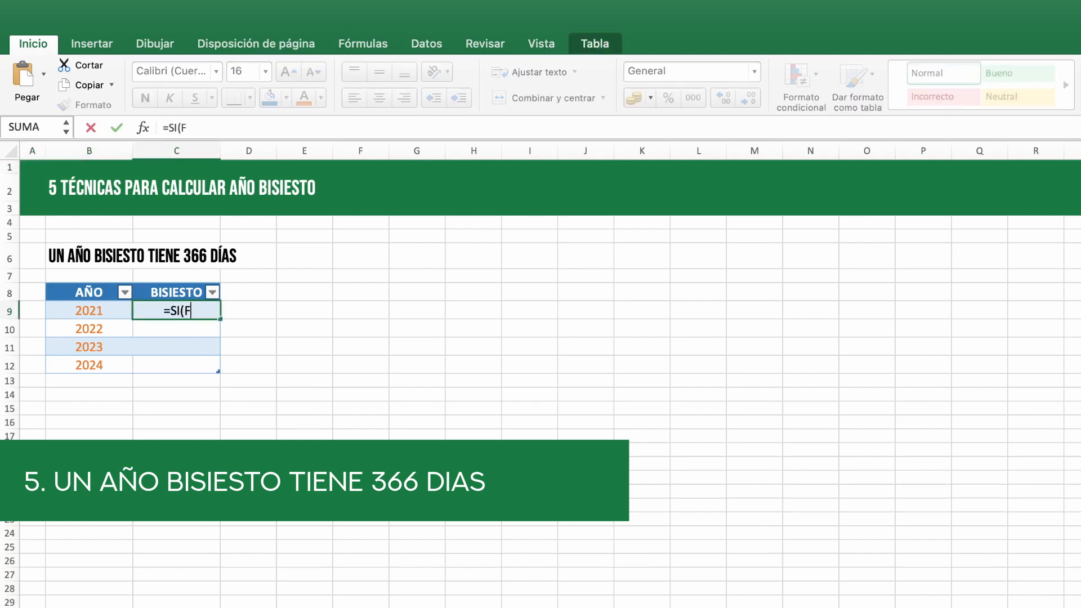
{"action": "type", "text": "ECHA("}
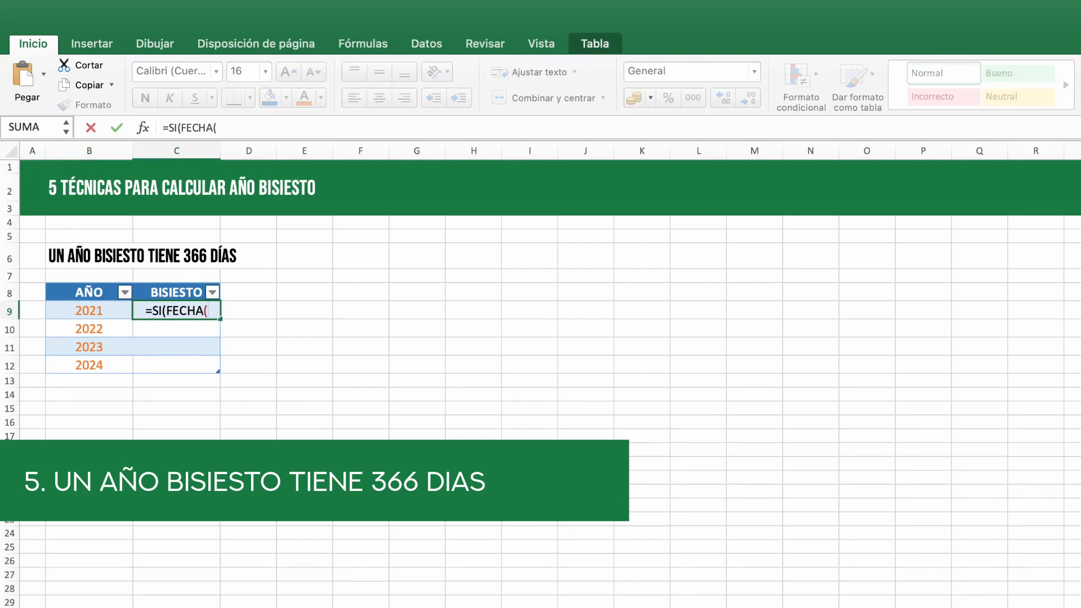
{"action": "key", "text": "Left"}
{"action": "type", "text": "+1"}
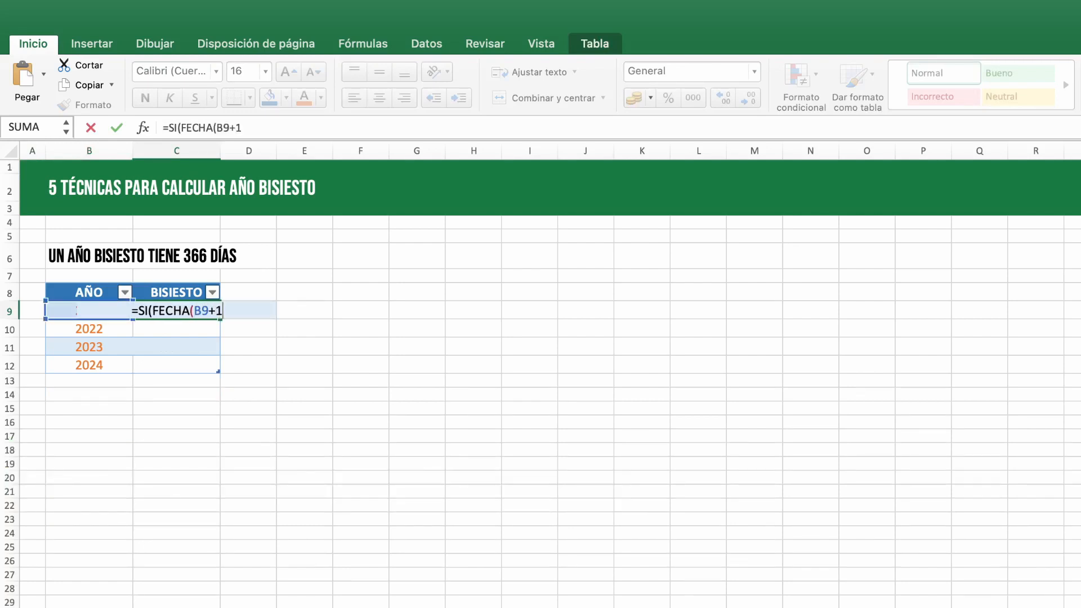
{"action": "type", "text": ";1;"}
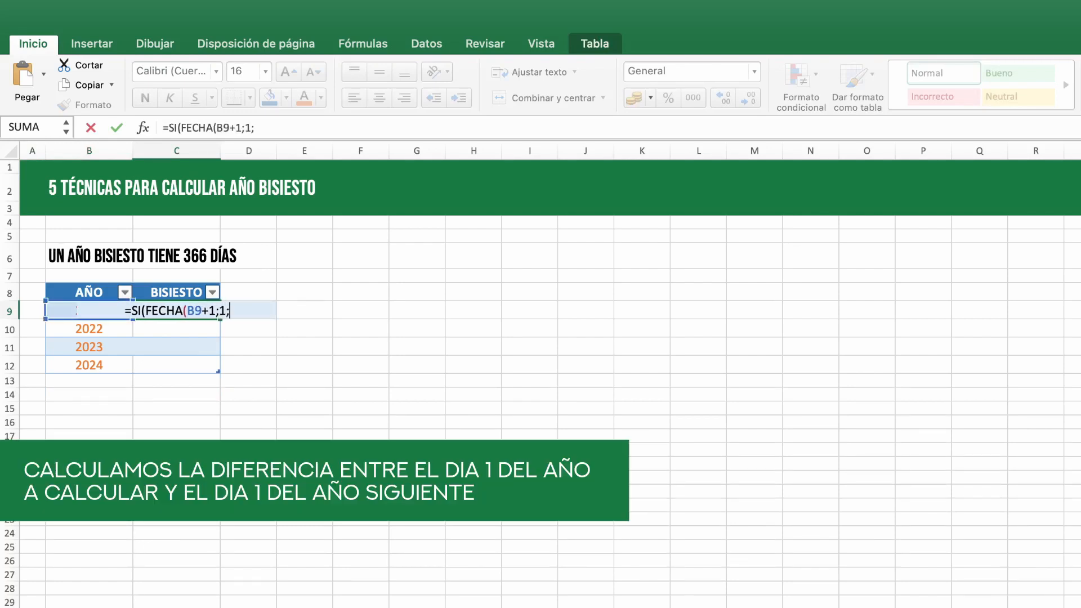
{"action": "type", "text": "1) -"}
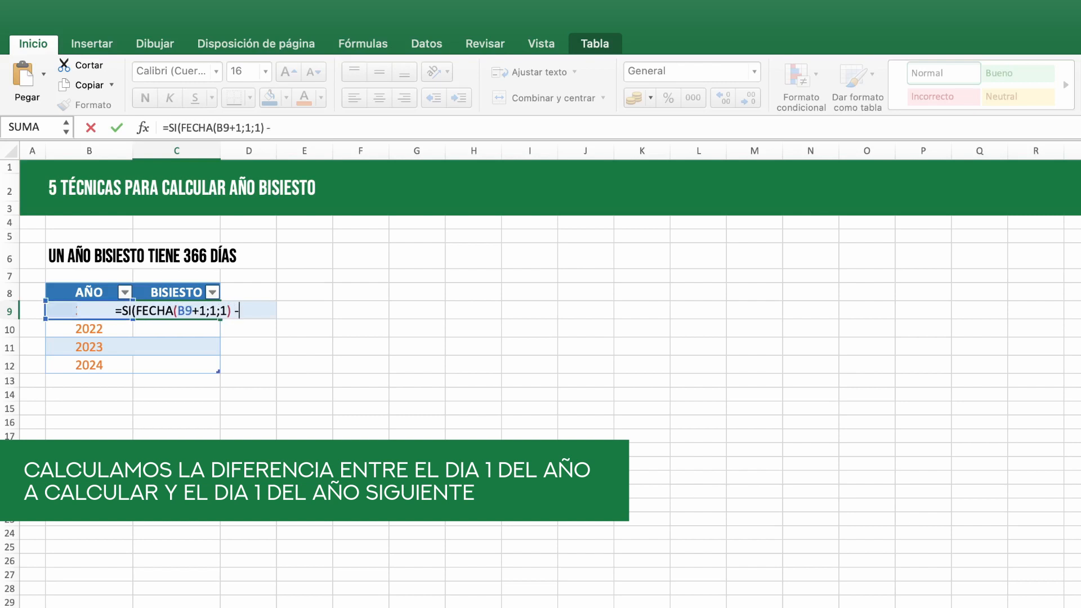
Step: Complete the C9 formula with FECHA(B9;1;1) = 366; VERDADERO) and enter it in the BISIESTO column
{"action": "type", "text": " FECHA("}
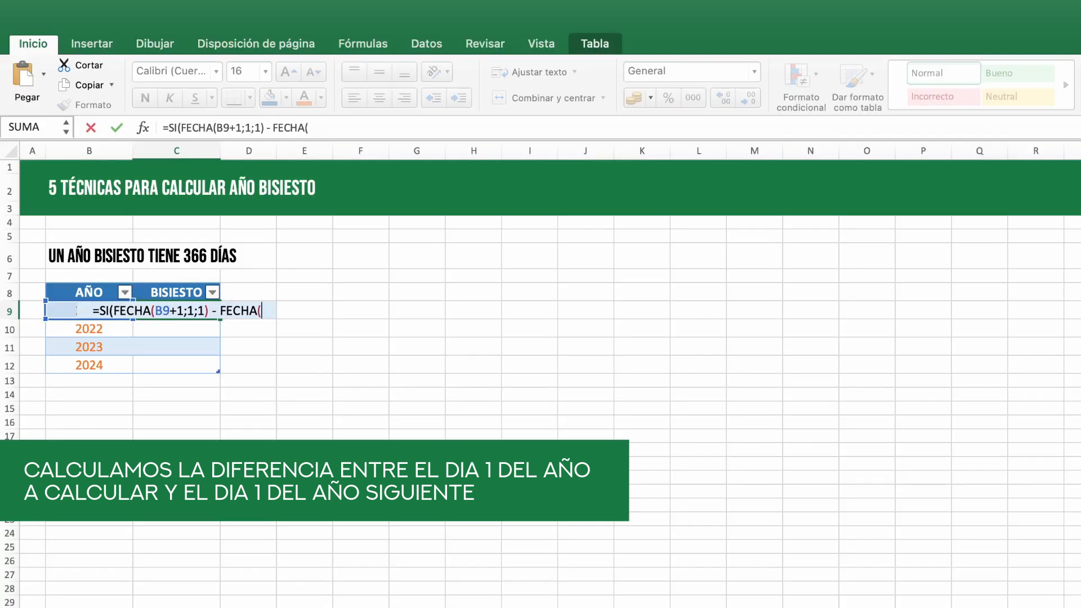
{"action": "type", "text": "B9;"}
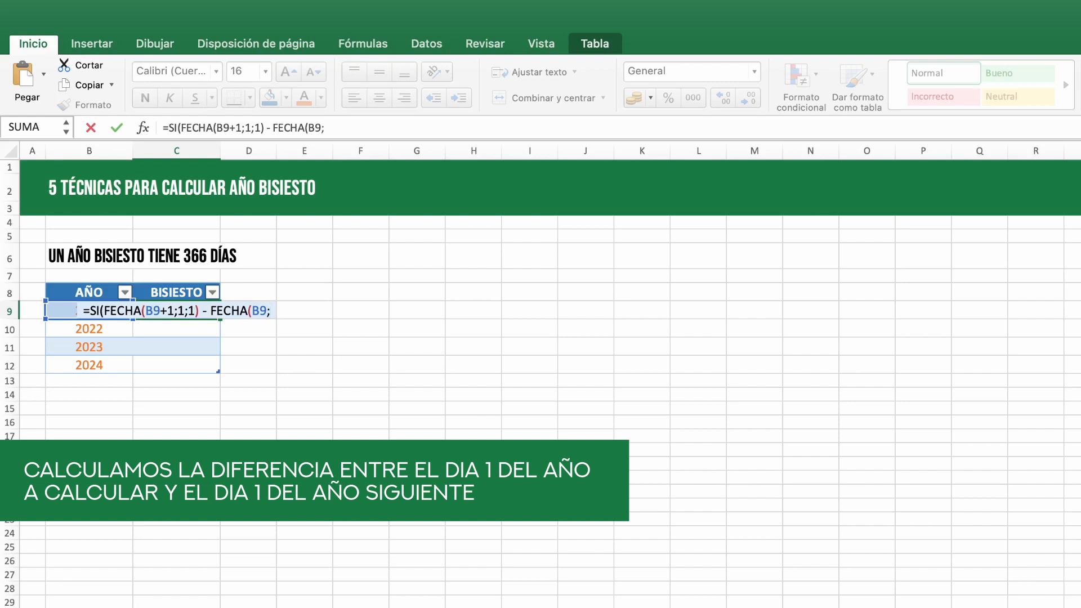
{"action": "type", "text": "1;1) ="}
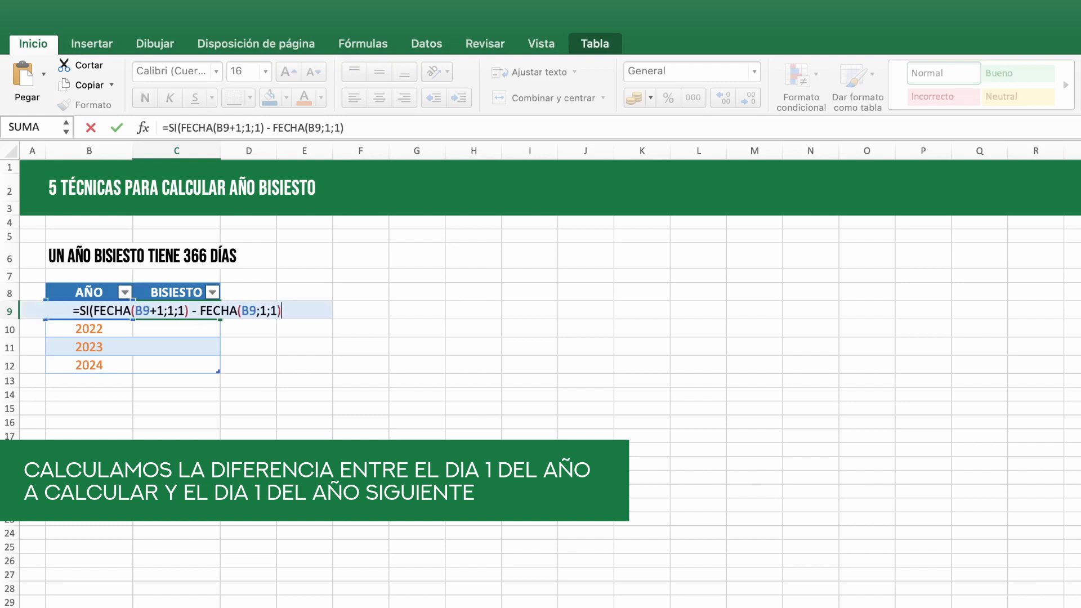
{"action": "type", "text": " 366;"}
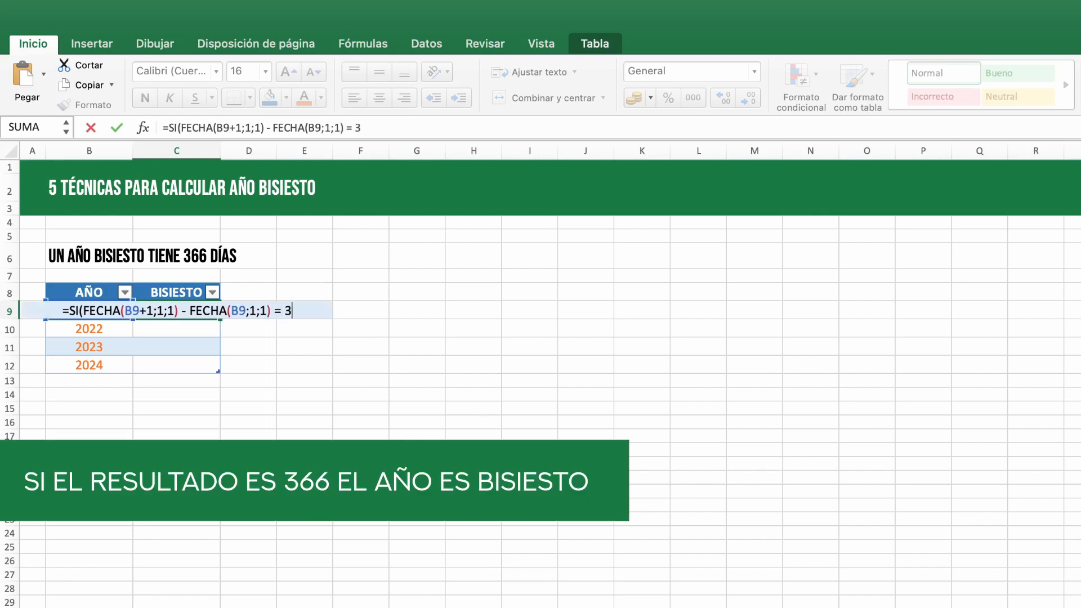
{"action": "type", "text": " VERDADERO"}
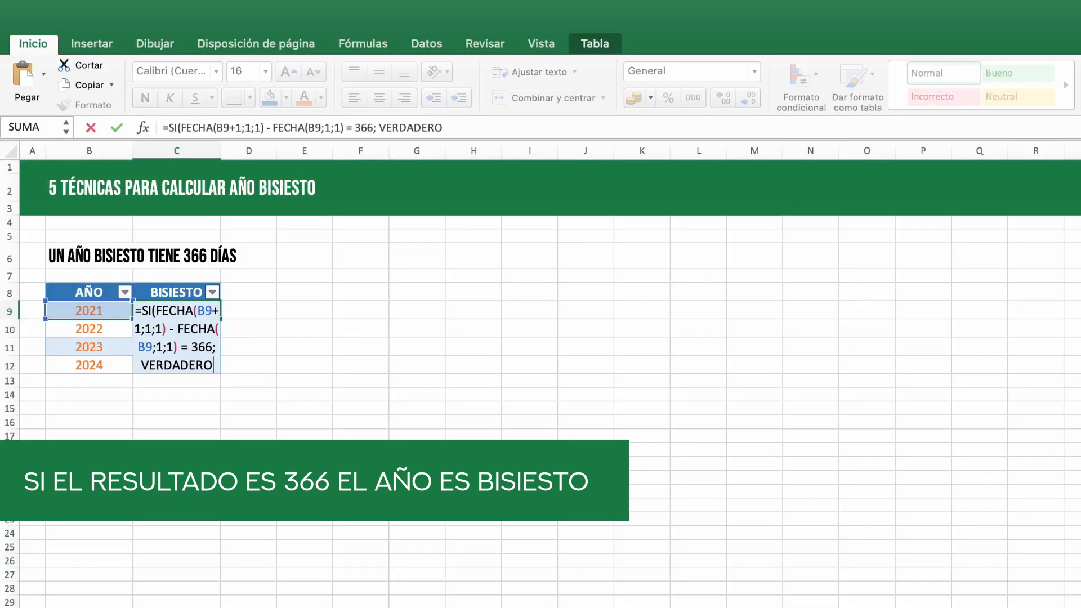
{"action": "type", "text": ")"}
{"action": "key", "text": "Return"}
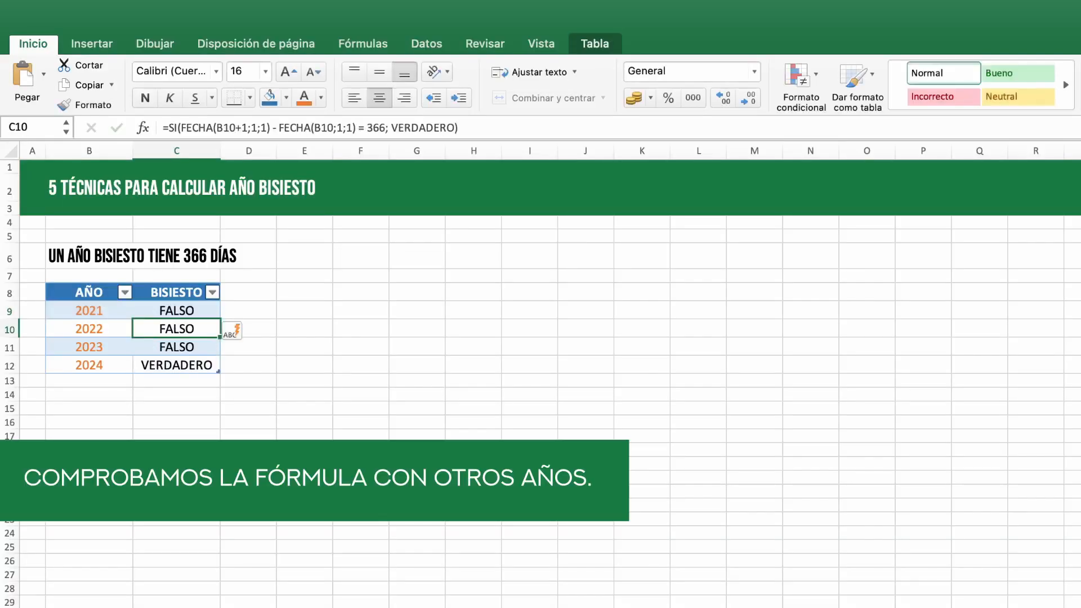
Step: Add the years 2025, 2026, 2027 and 2028 to the AÑO column of the UN AÑO BISIESTO TIENE 366 DÍAS table
{"action": "left_click", "coordinate": [89, 380]}
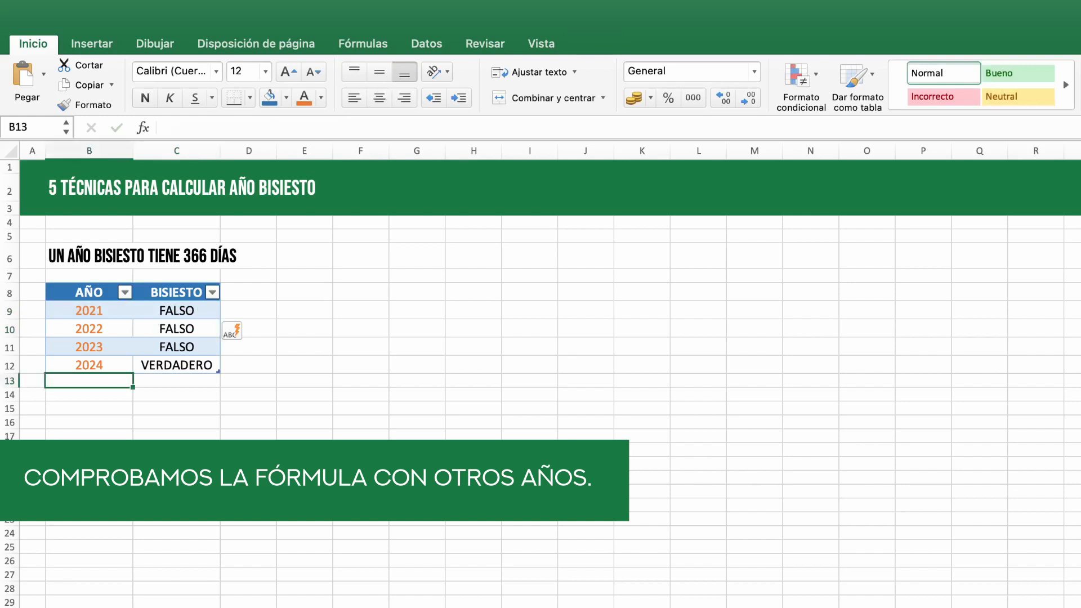
{"action": "type", "text": "2025"}
{"action": "key", "text": "Return"}
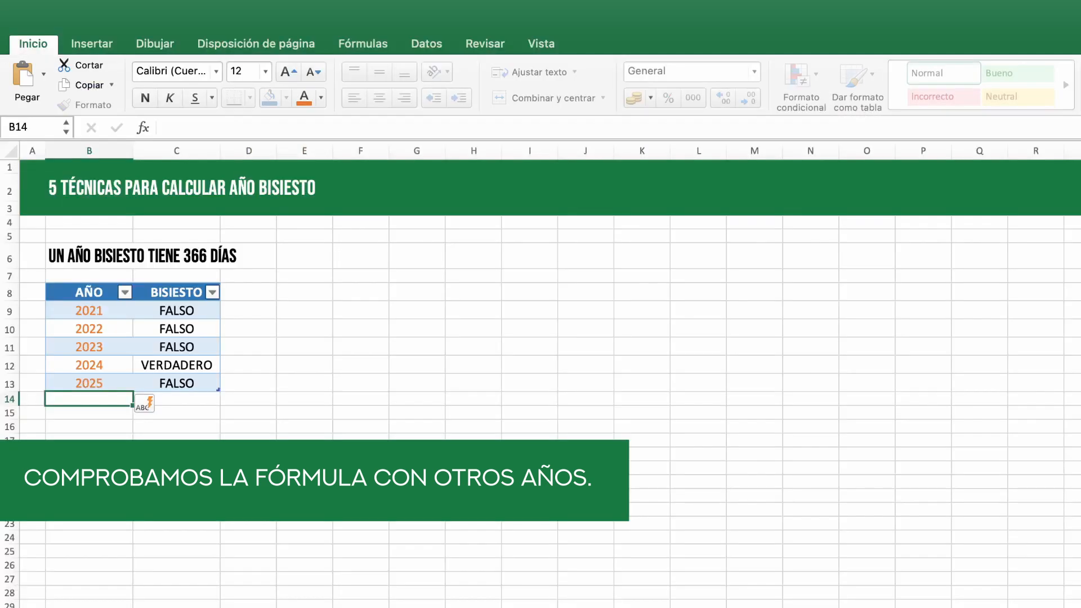
{"action": "type", "text": "2026"}
{"action": "key", "text": "Return"}
{"action": "type", "text": "2027"}
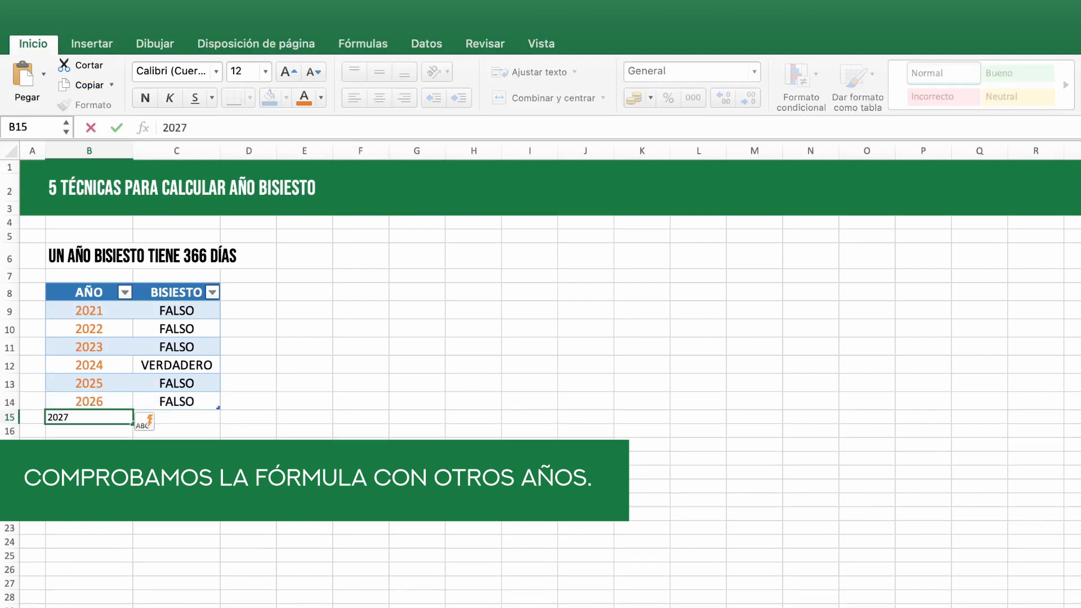
{"action": "key", "text": "Return"}
{"action": "type", "text": "2028"}
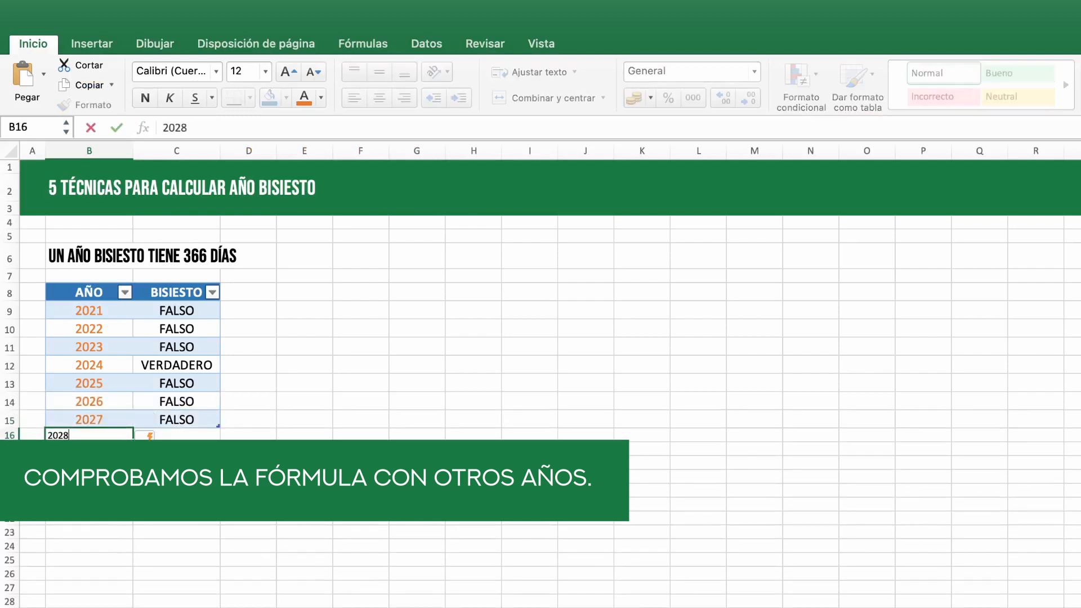
{"action": "key", "text": "Return"}
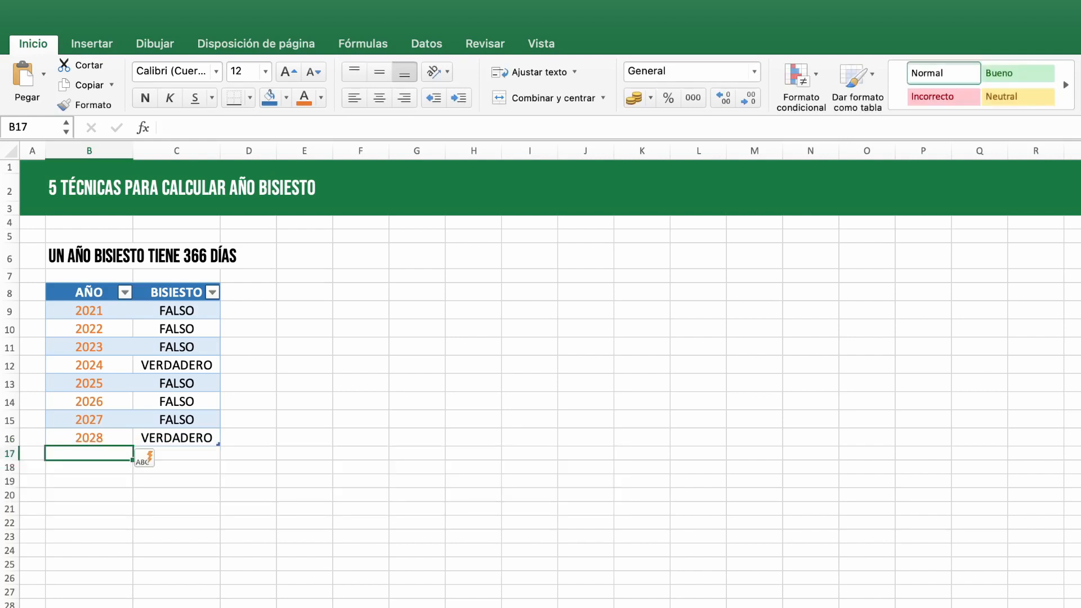